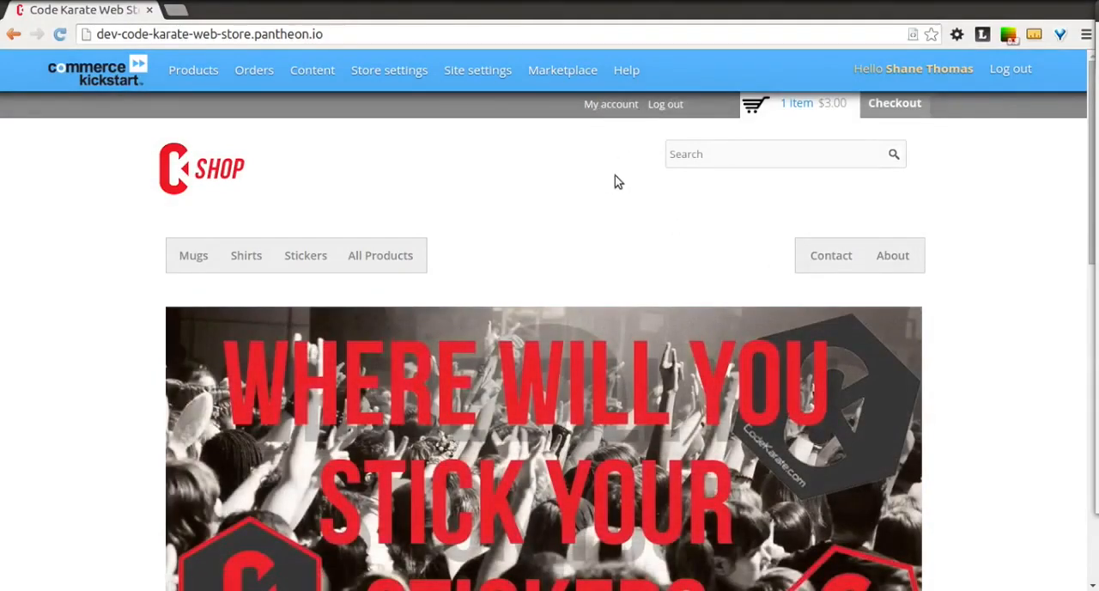
# - Open the storefront's footer menu for editing and look over its title and description settings
pyautogui.scroll(-15, 615, 182)
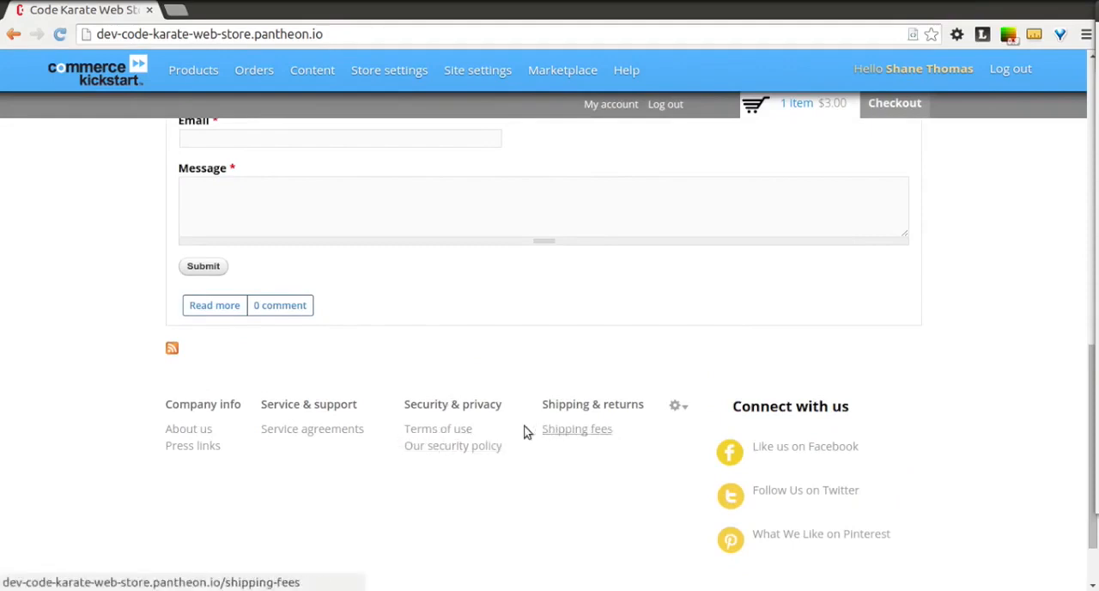
pyautogui.click(677, 407)
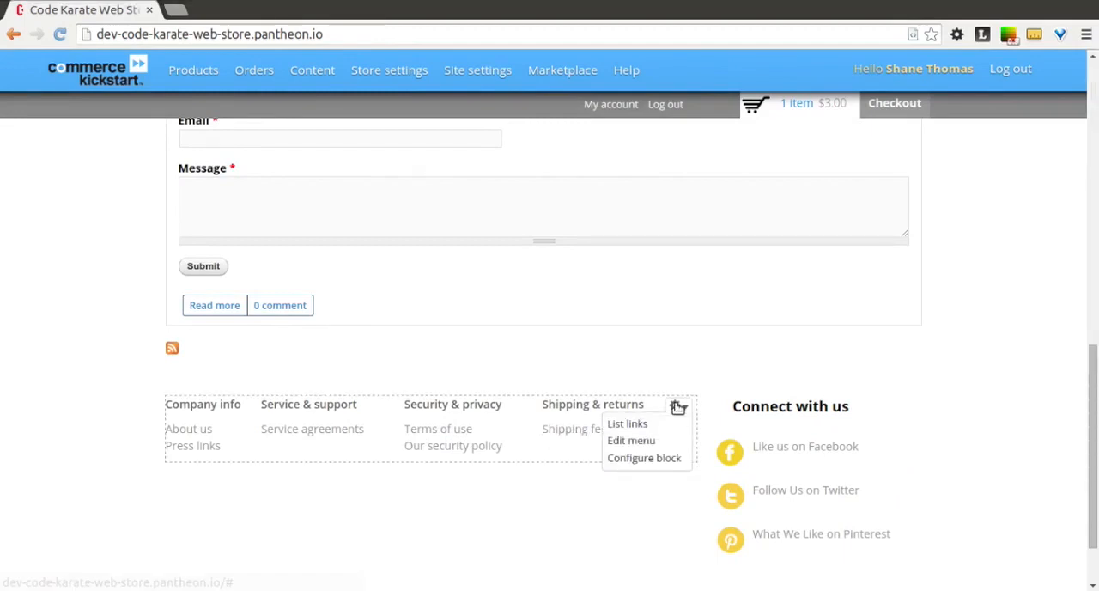
pyautogui.click(629, 441)
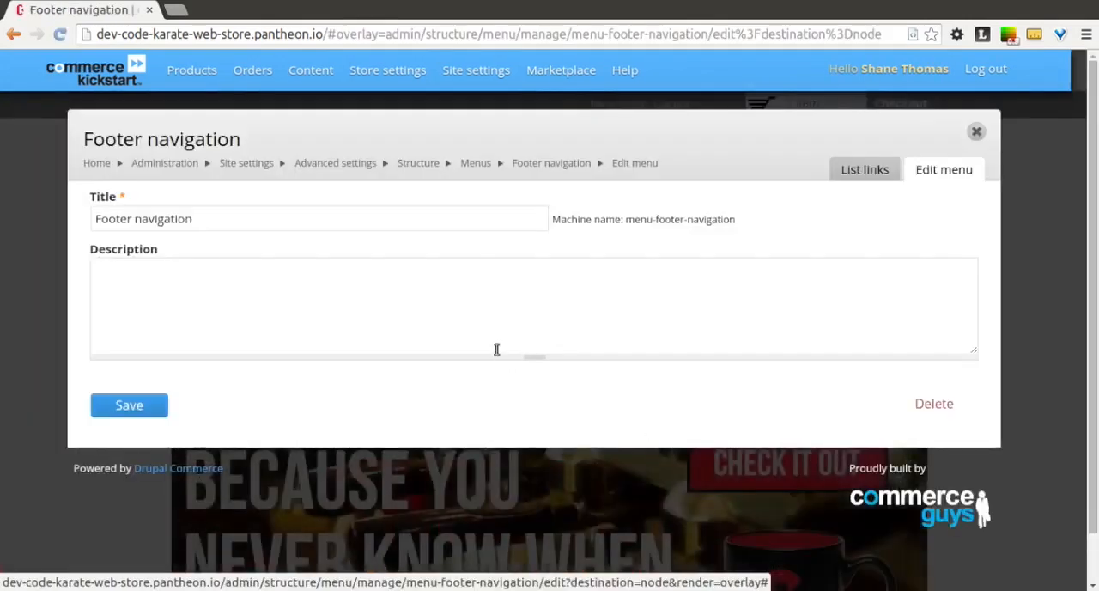
pyautogui.click(254, 221)
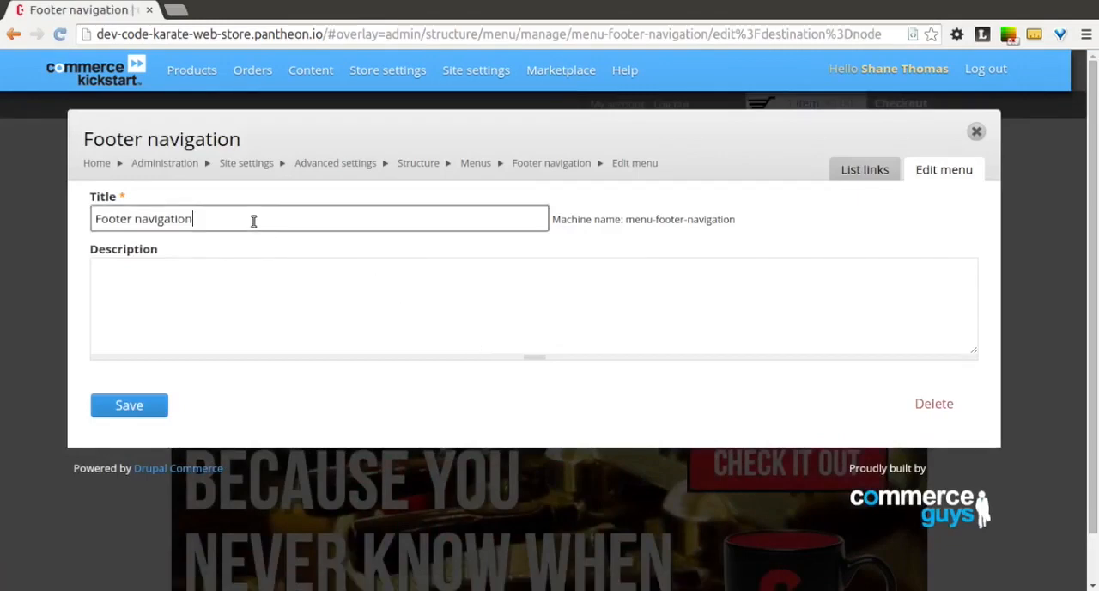
pyautogui.click(258, 292)
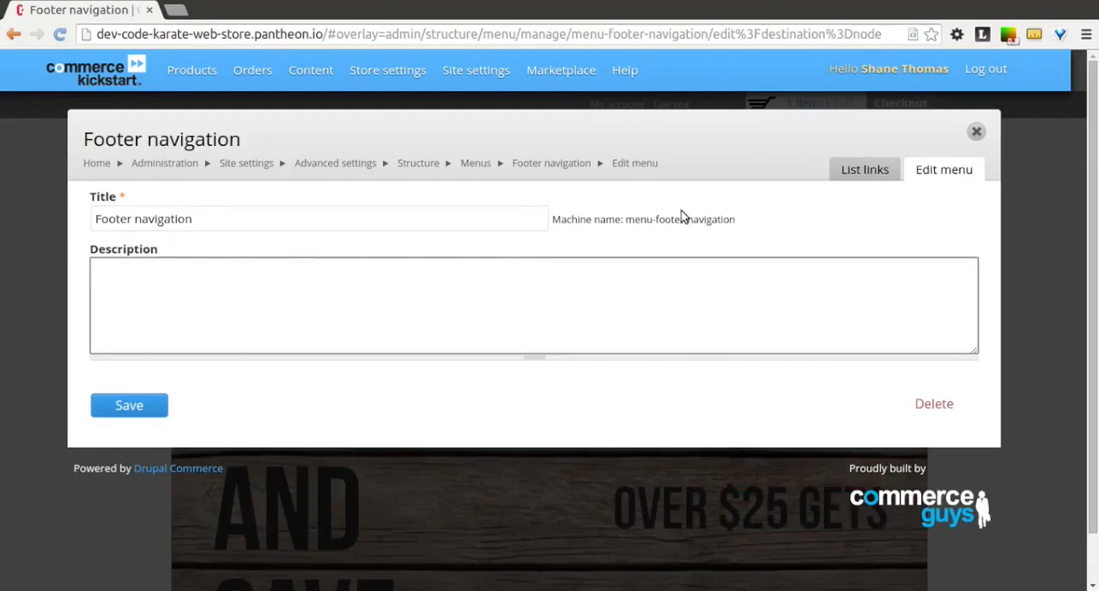
# - List the links of the Footer navigation menu and review its sections and their child links
pyautogui.click(868, 171)
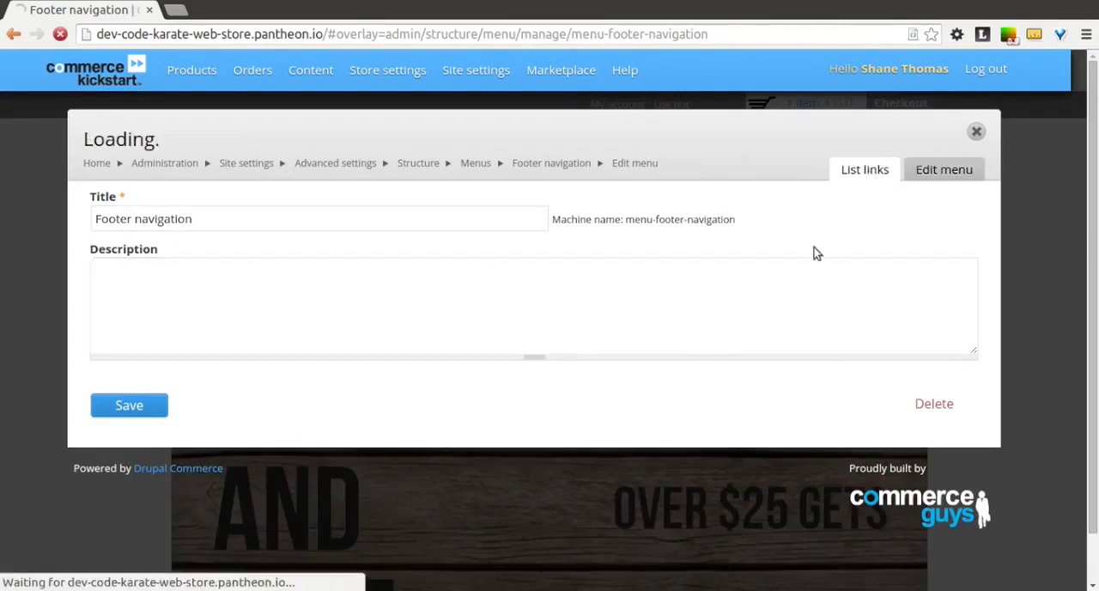
pyautogui.scroll(-3, 646, 241)
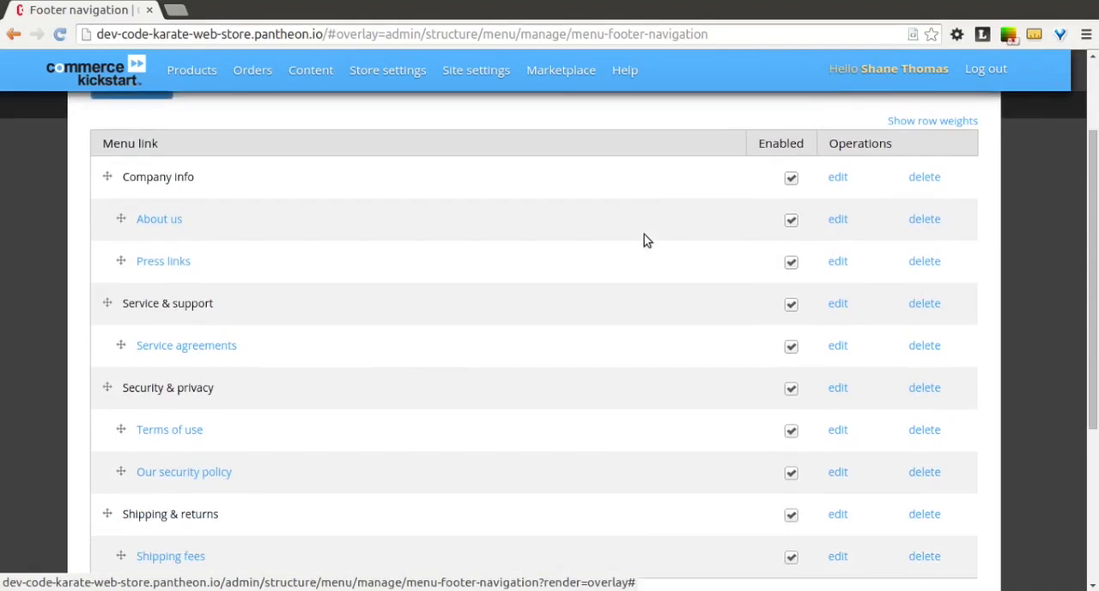
pyautogui.scroll(-3, 646, 240)
pyautogui.scroll(1, 645, 240)
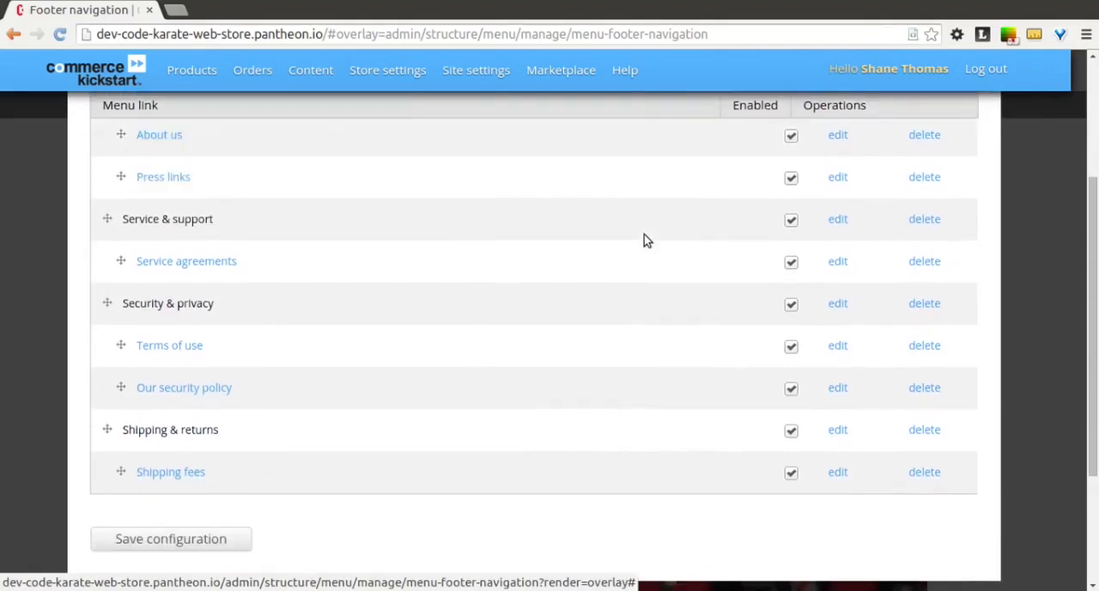
pyautogui.scroll(1, 646, 241)
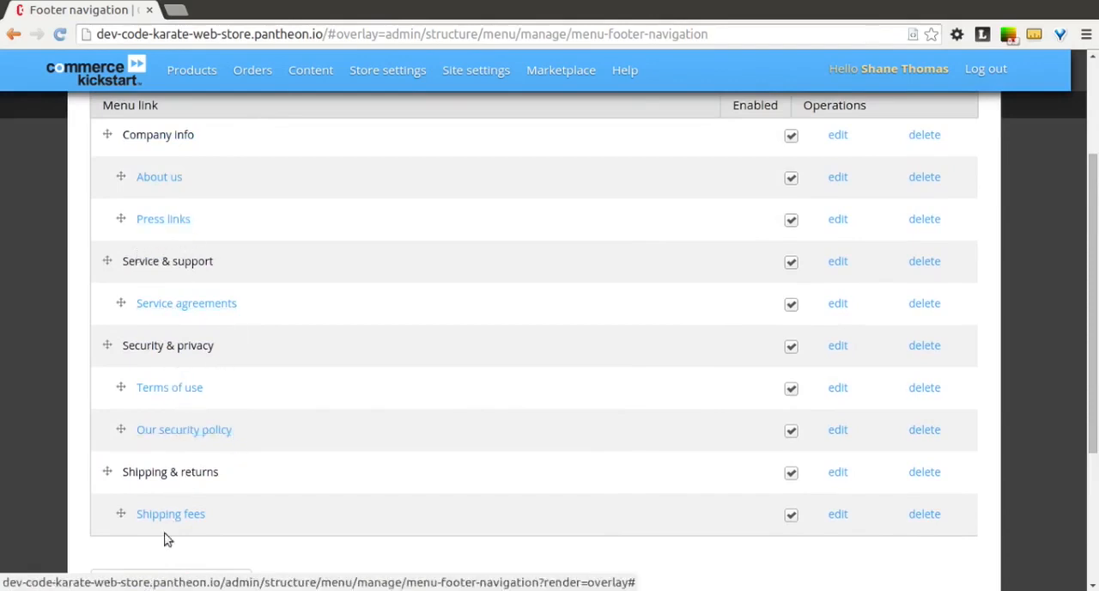
pyautogui.scroll(3, 363, 471)
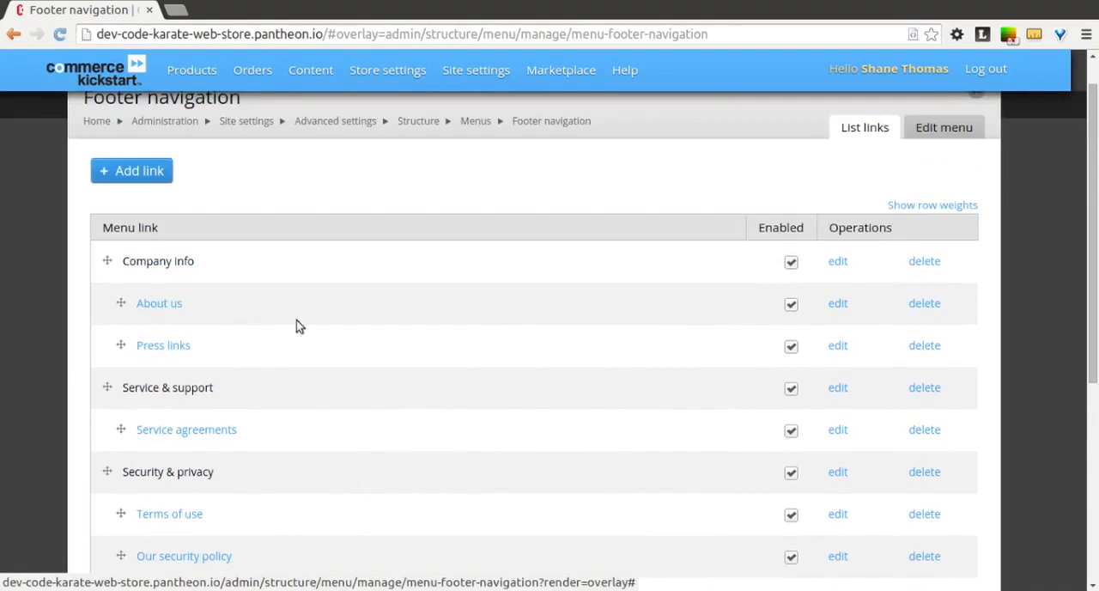
# - Start a new link in the Footer navigation menu and title it "Policy"
pyautogui.click(151, 170)
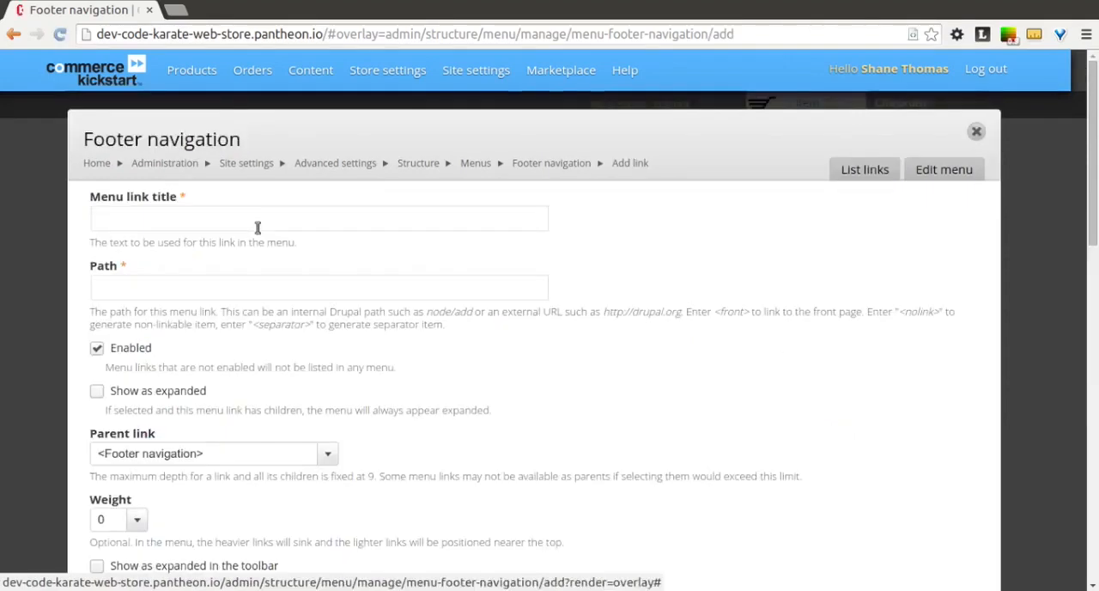
pyautogui.click(243, 218)
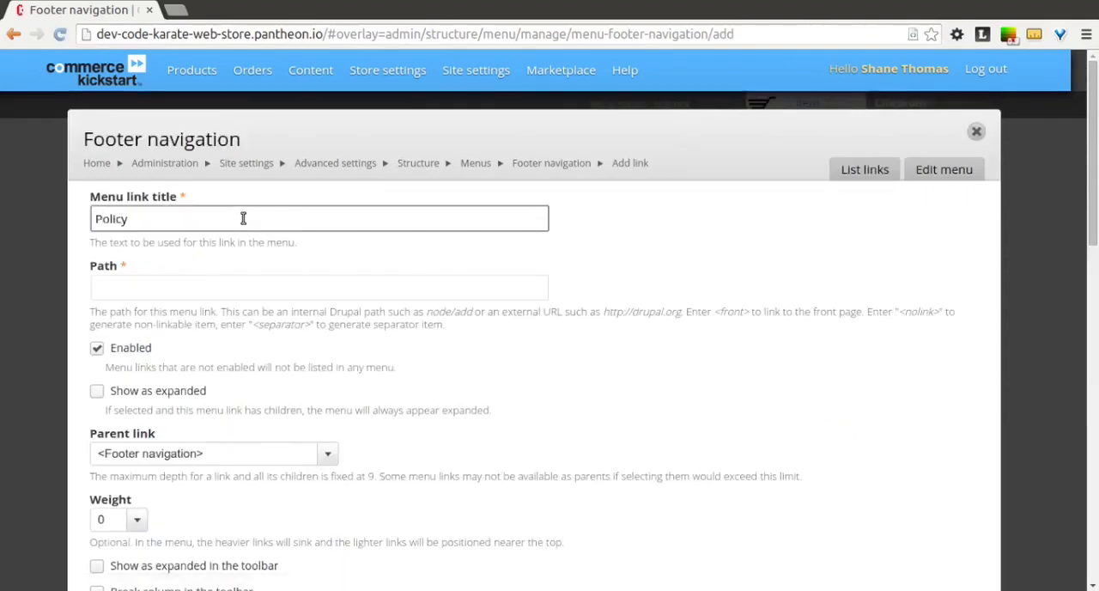
pyautogui.click(280, 283)
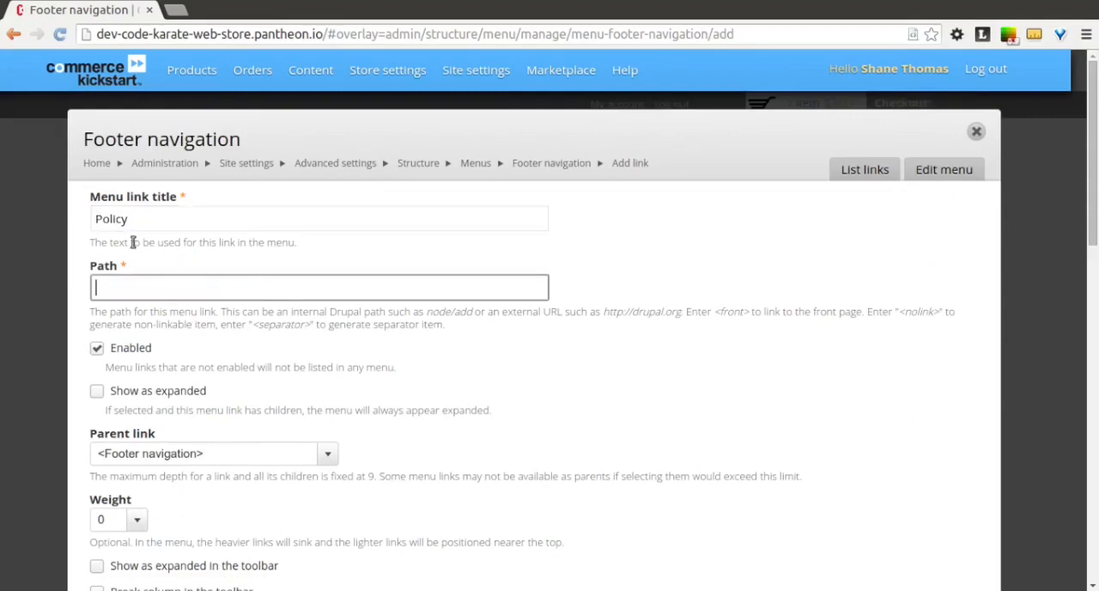
# - Open the content list in a separate browser tab and check the URL alias of the Policy page in its path settings
pyautogui.moveTo(305, 73)
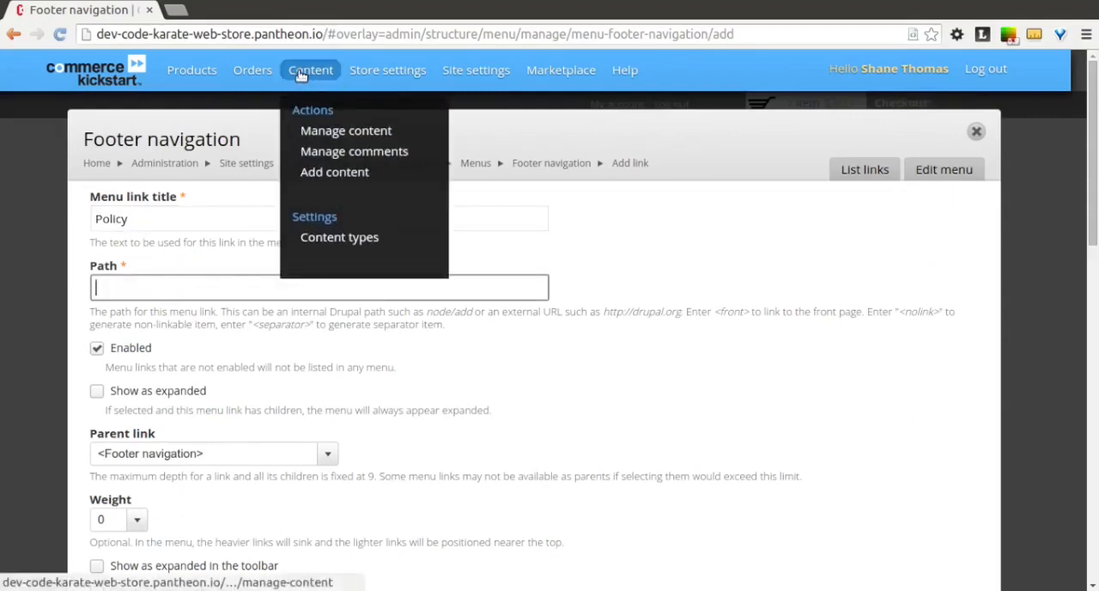
pyautogui.rightClick(302, 76)
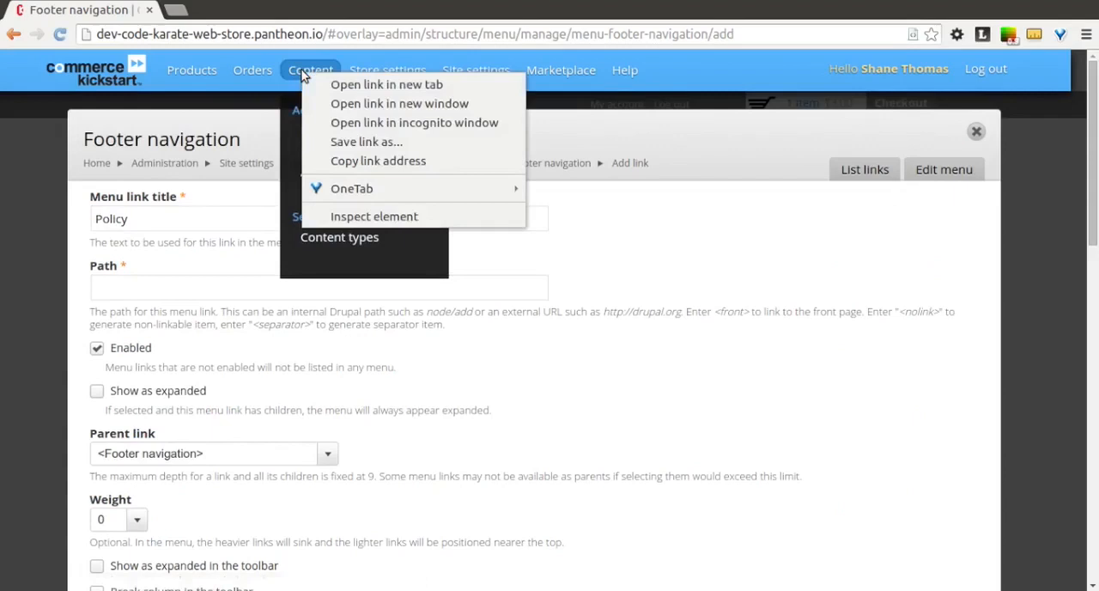
pyautogui.click(352, 86)
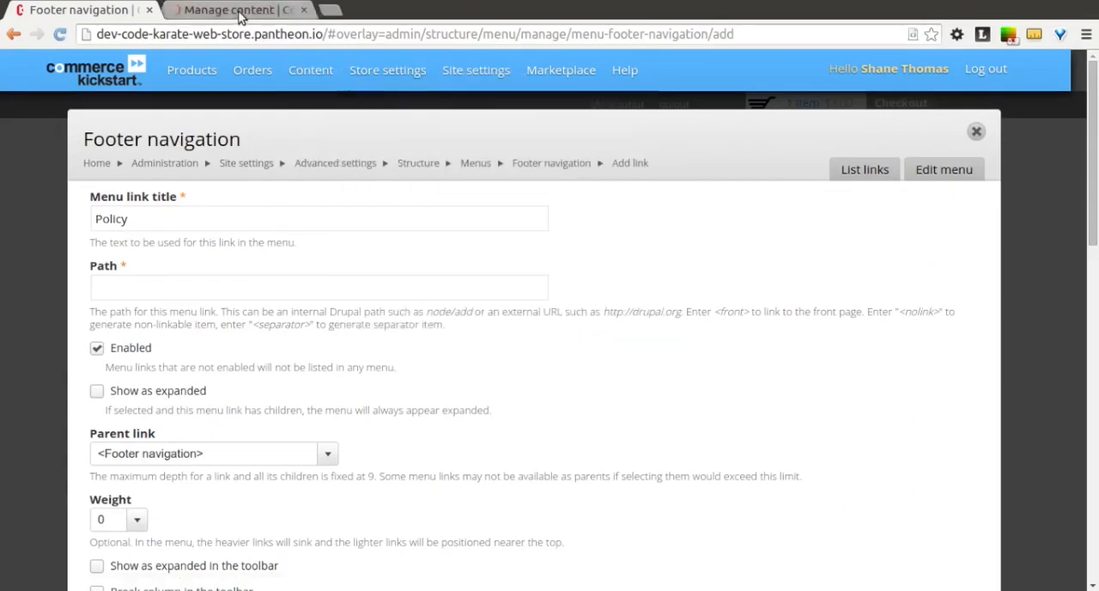
pyautogui.click(241, 12)
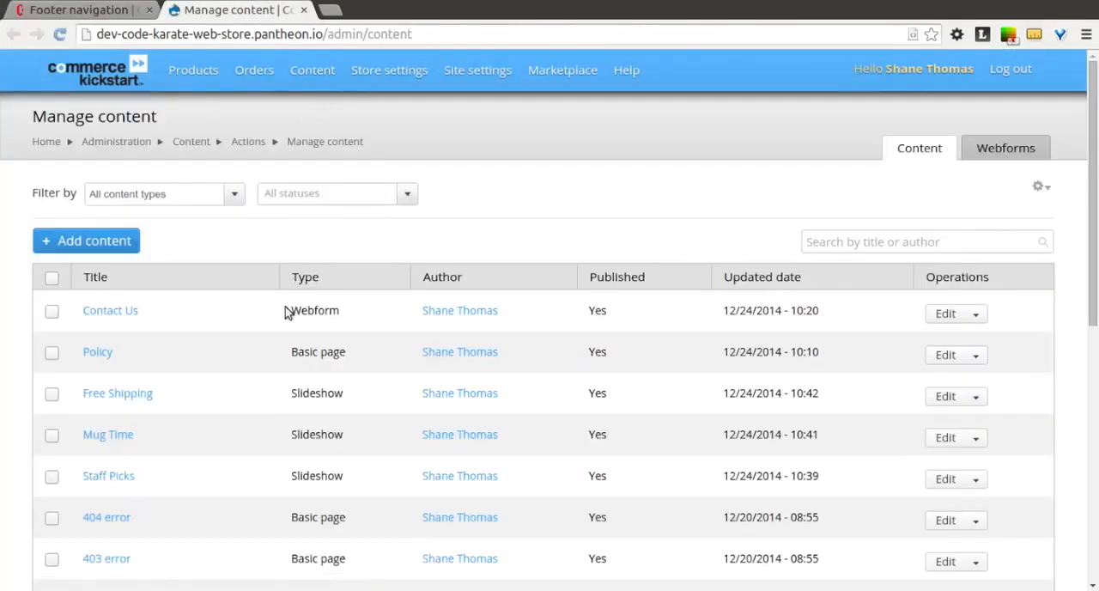
pyautogui.click(945, 355)
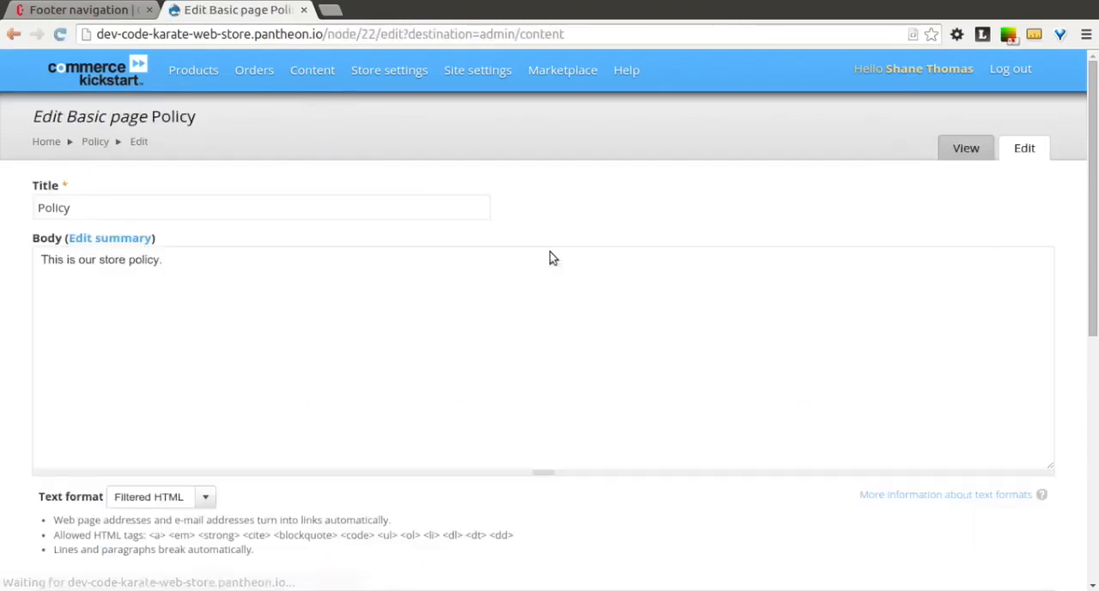
pyautogui.scroll(-4, 550, 256)
pyautogui.scroll(-3, 552, 258)
pyautogui.scroll(1, 552, 258)
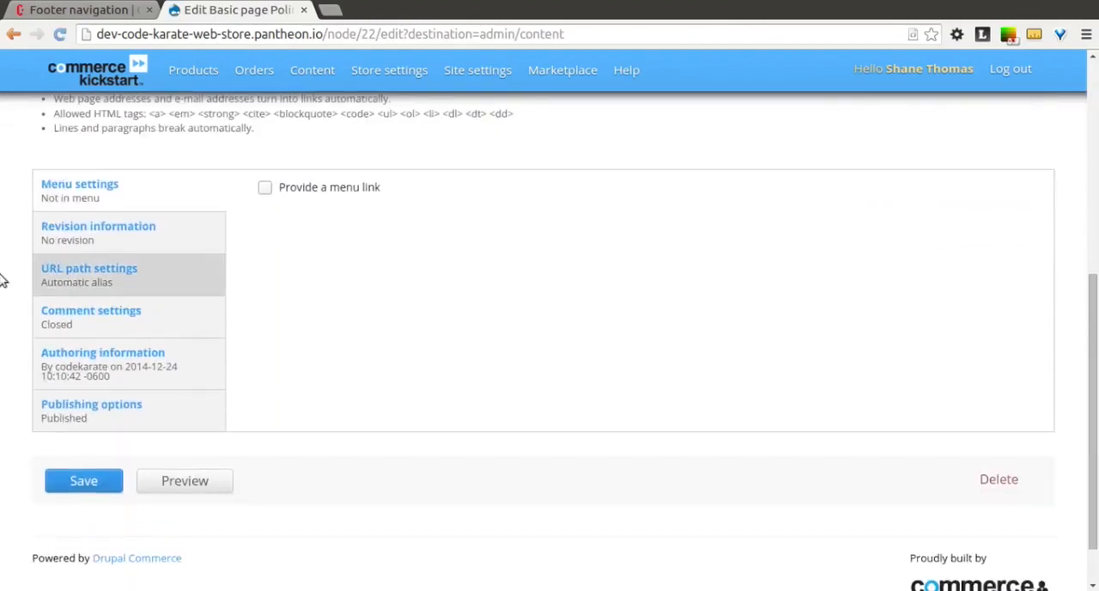
pyautogui.click(84, 276)
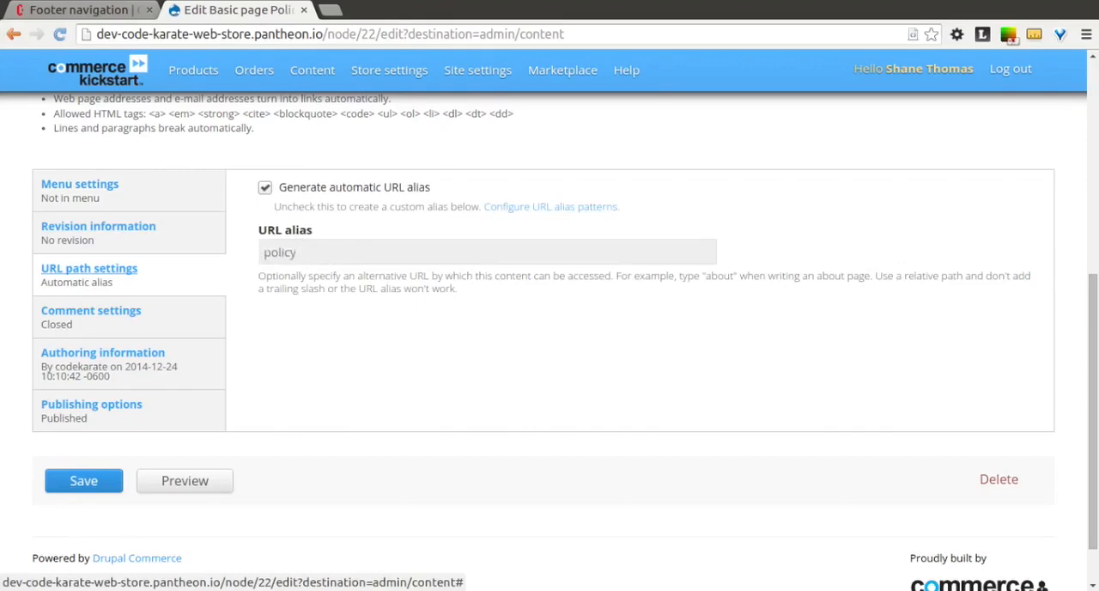
# - Return to the unfinished footer link and set its path to "policy"
pyautogui.click(81, 9)
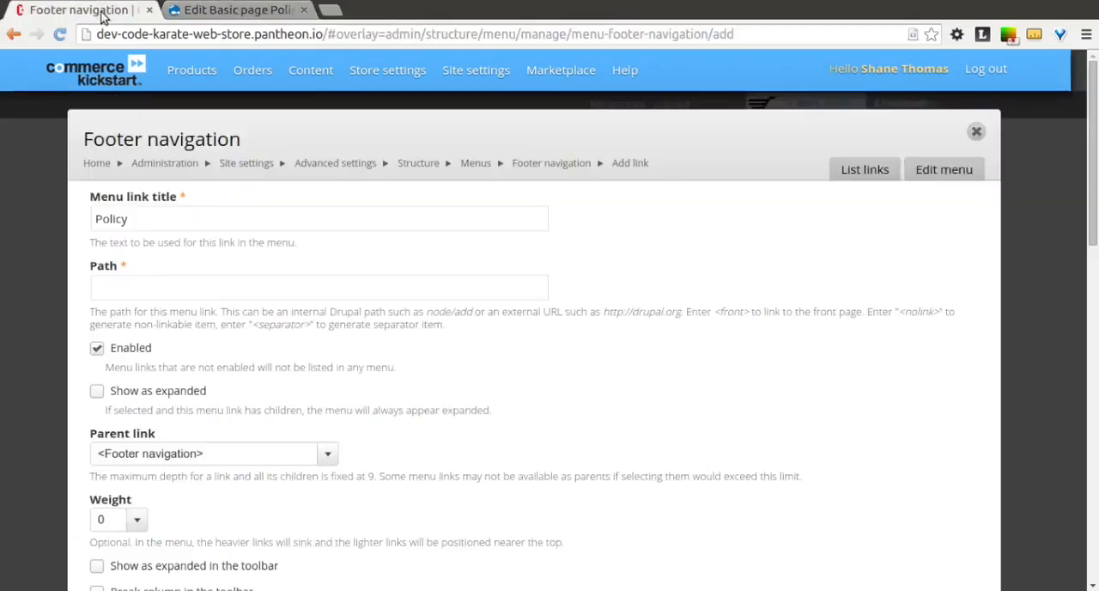
pyautogui.click(181, 288)
pyautogui.write('policy')
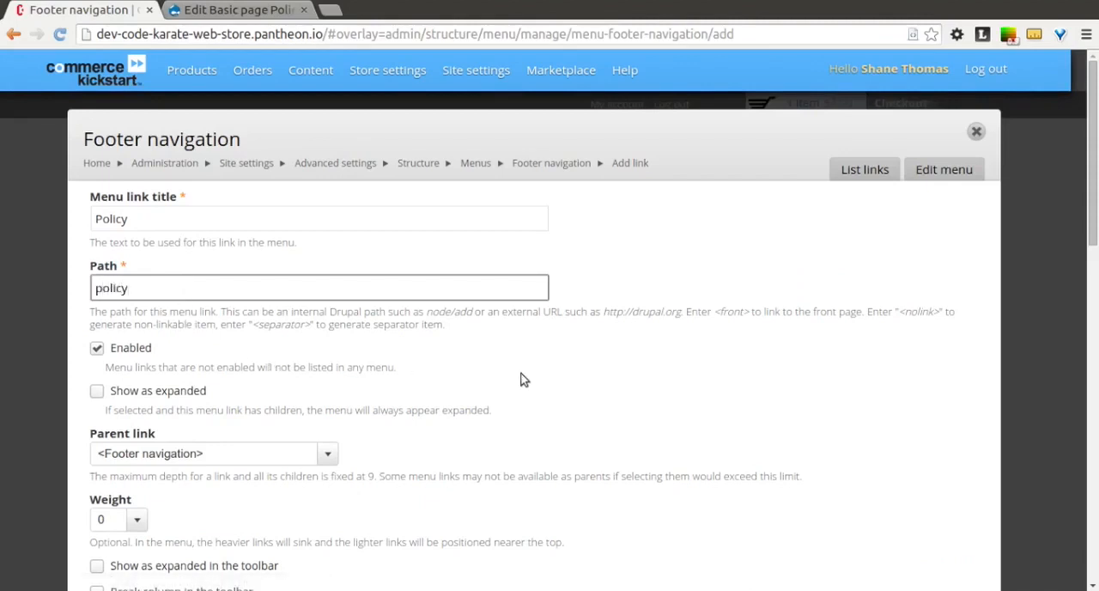
# - Fill in the title attribute shown when hovering over the new Policy link, and save the link
pyautogui.scroll(-3, 523, 379)
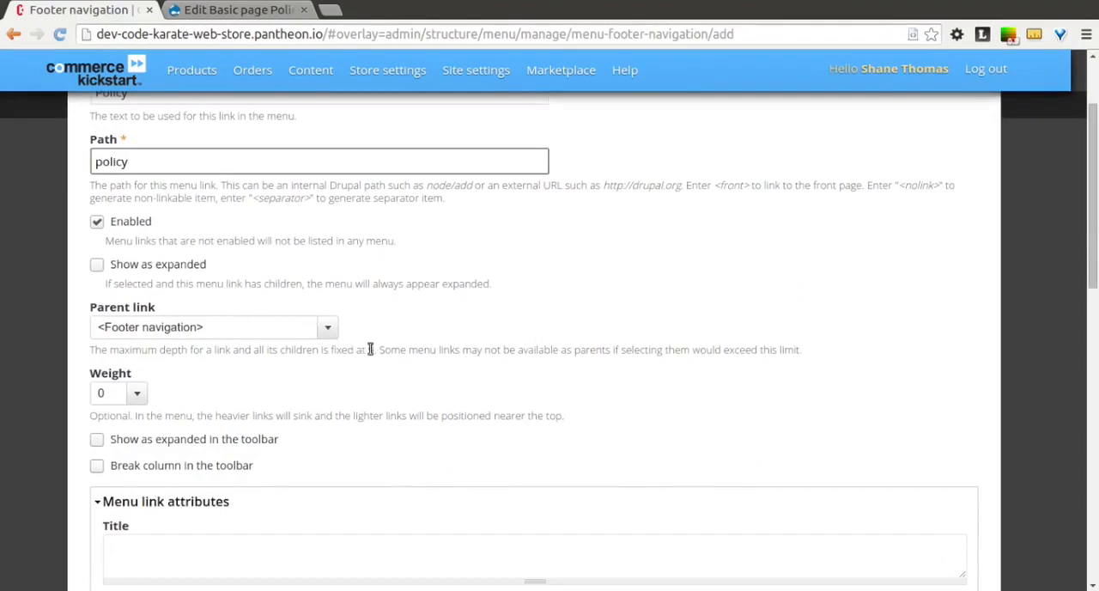
pyautogui.scroll(-3, 369, 349)
pyautogui.scroll(-2, 370, 353)
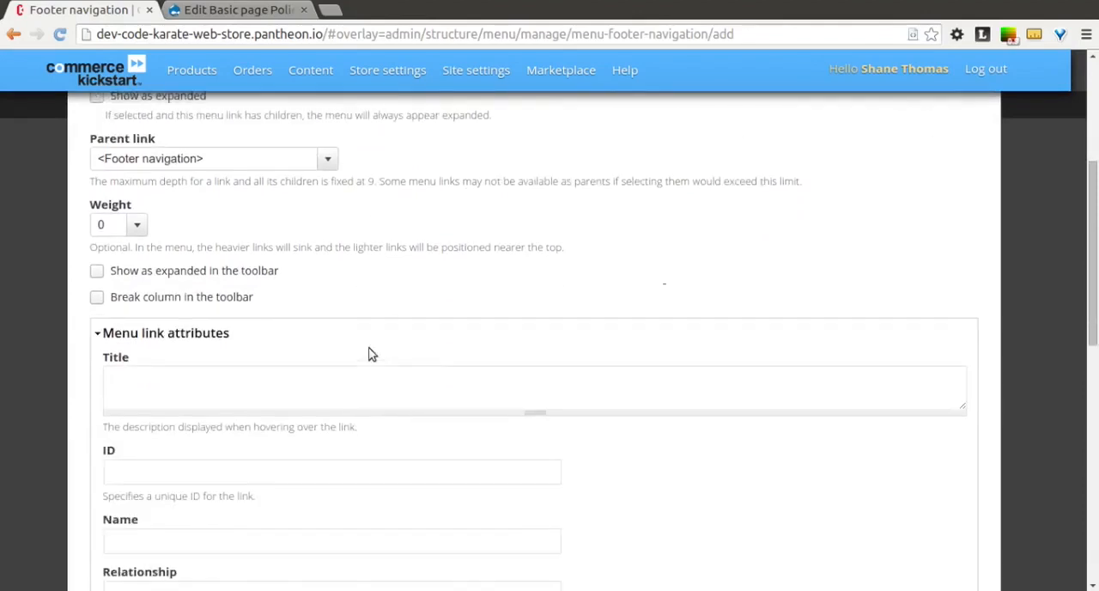
pyautogui.scroll(-1, 370, 350)
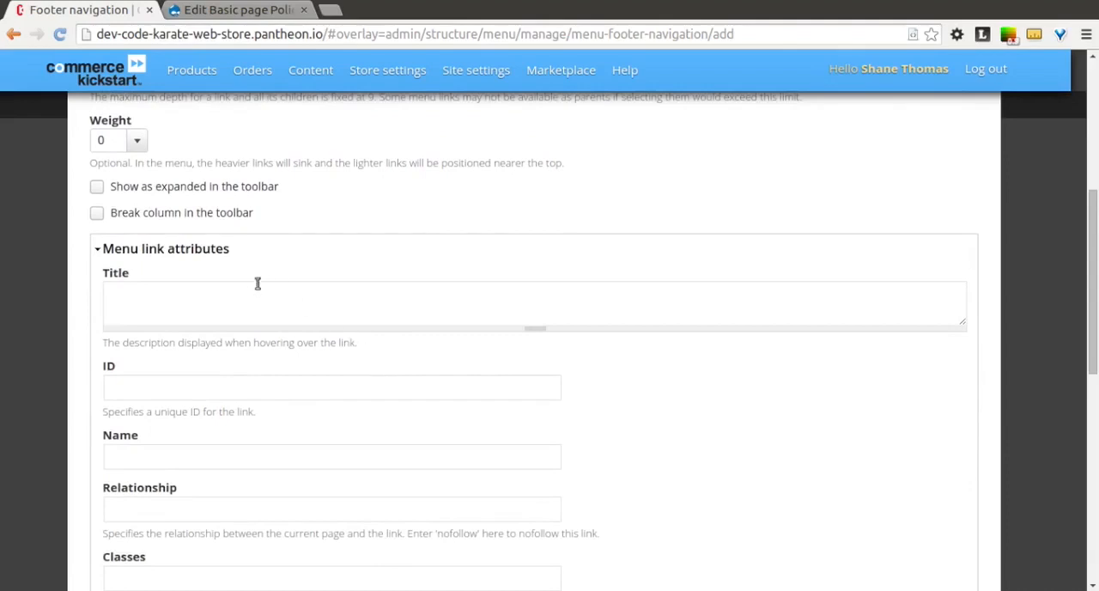
pyautogui.click(168, 299)
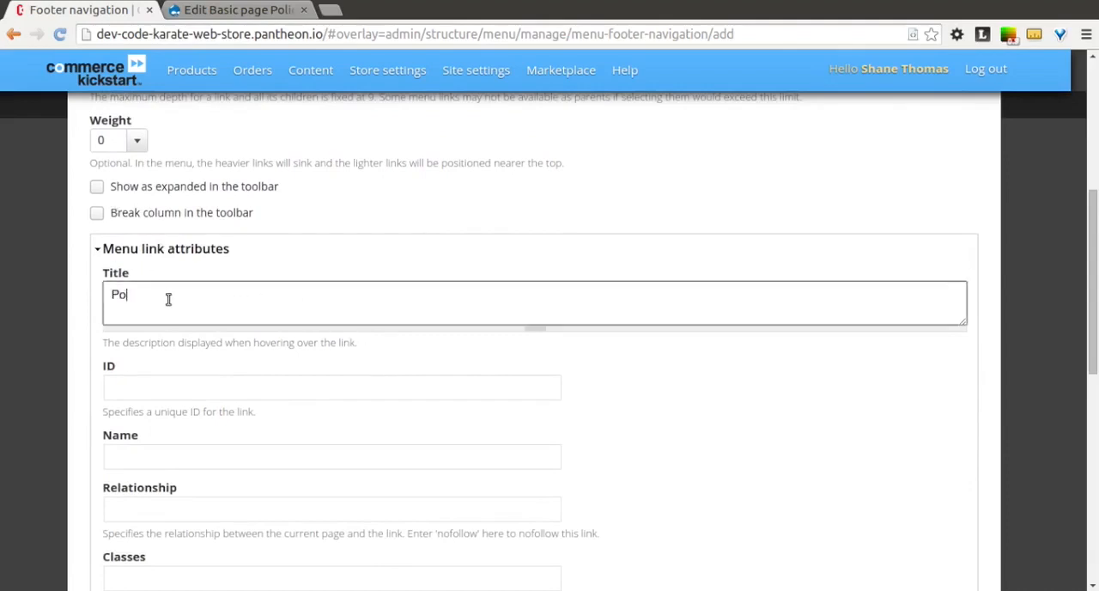
pyautogui.click(87, 300)
pyautogui.scroll(-10, 87, 301)
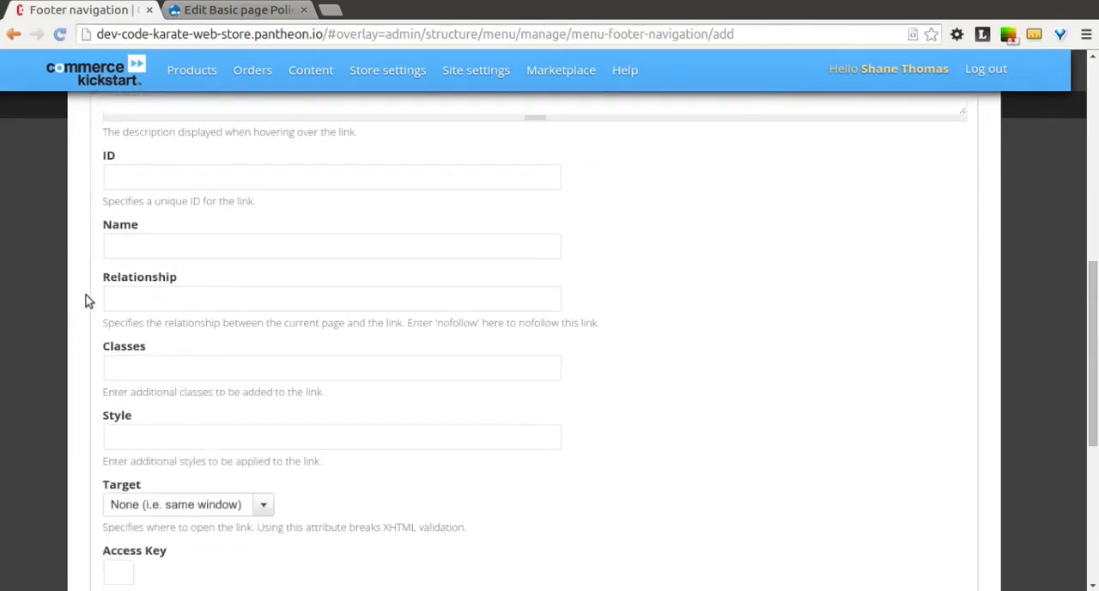
pyautogui.scroll(-3, 87, 300)
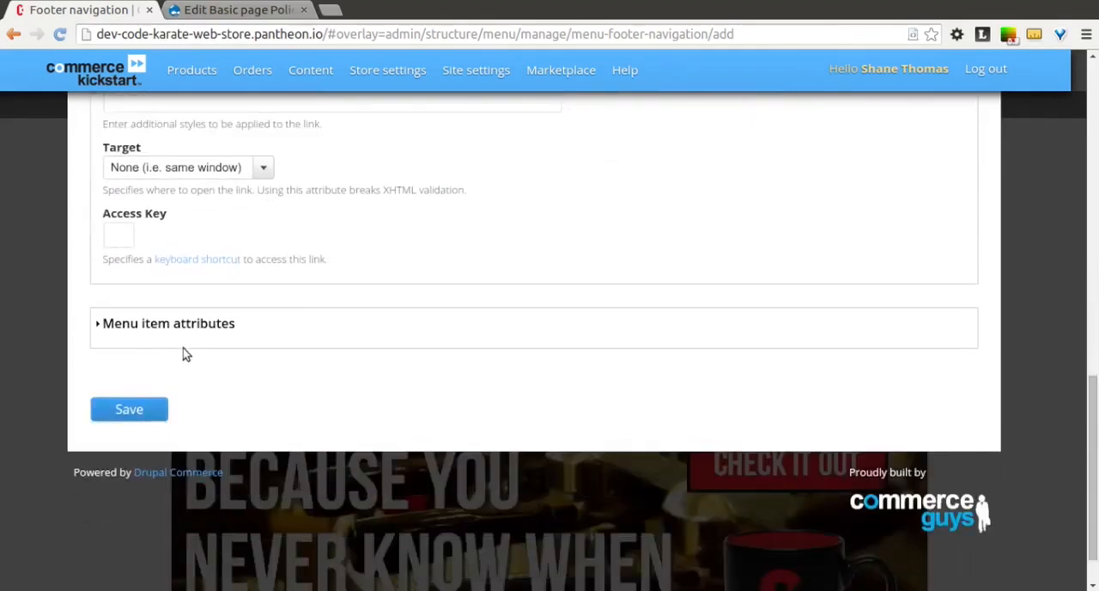
pyautogui.click(131, 409)
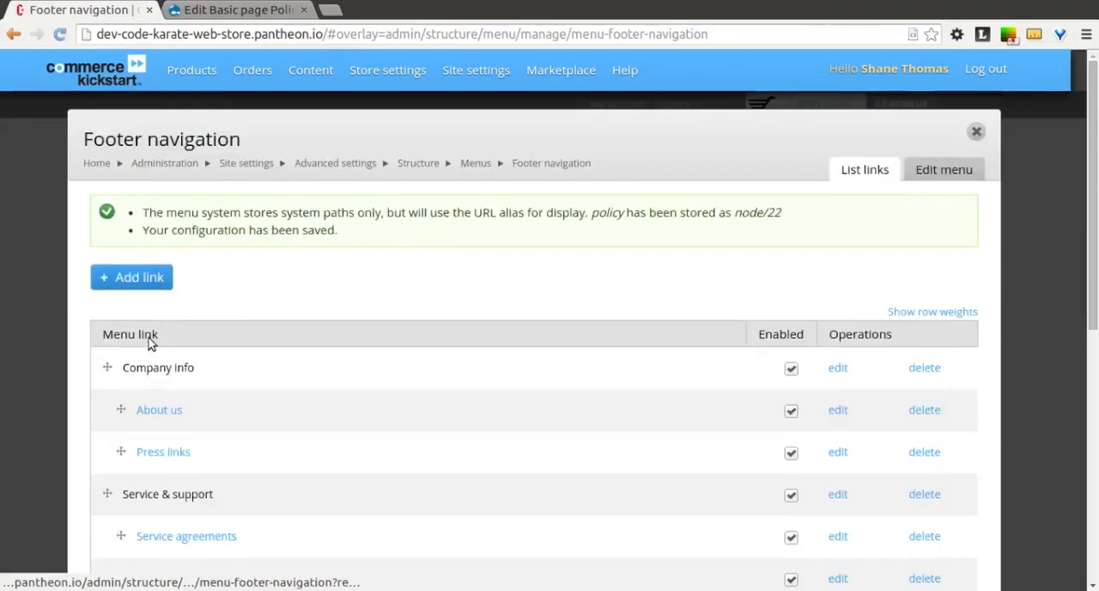
# - Move the Policy link under Security & privacy, below Our security policy, save the menu configuration and return to the storefront
pyautogui.scroll(-8, 147, 343)
pyautogui.scroll(-2, 148, 343)
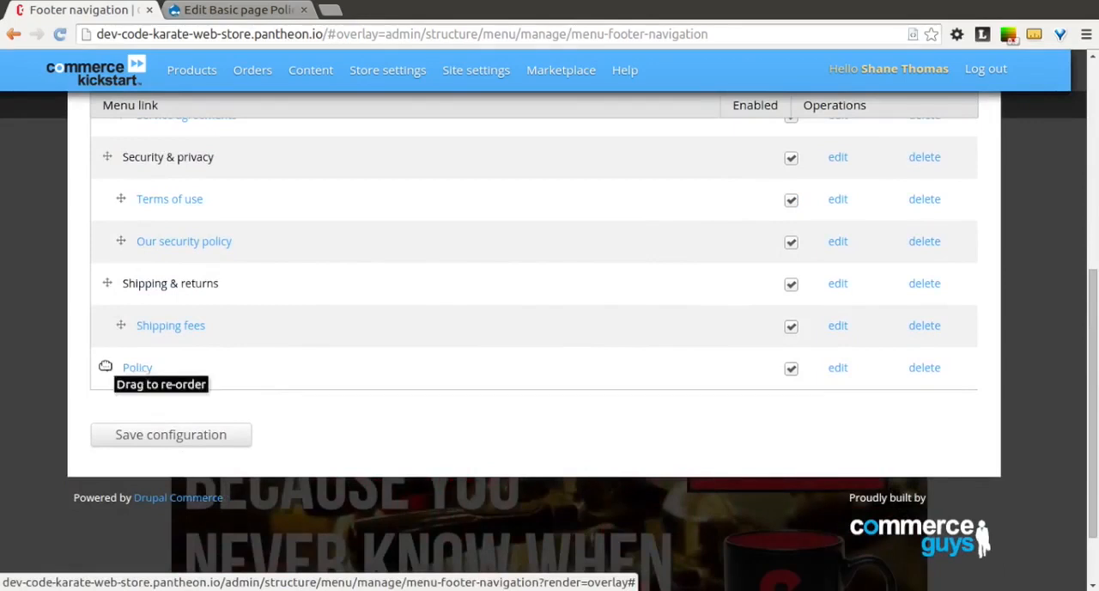
pyautogui.moveTo(104, 365); pyautogui.dragTo(118, 283)
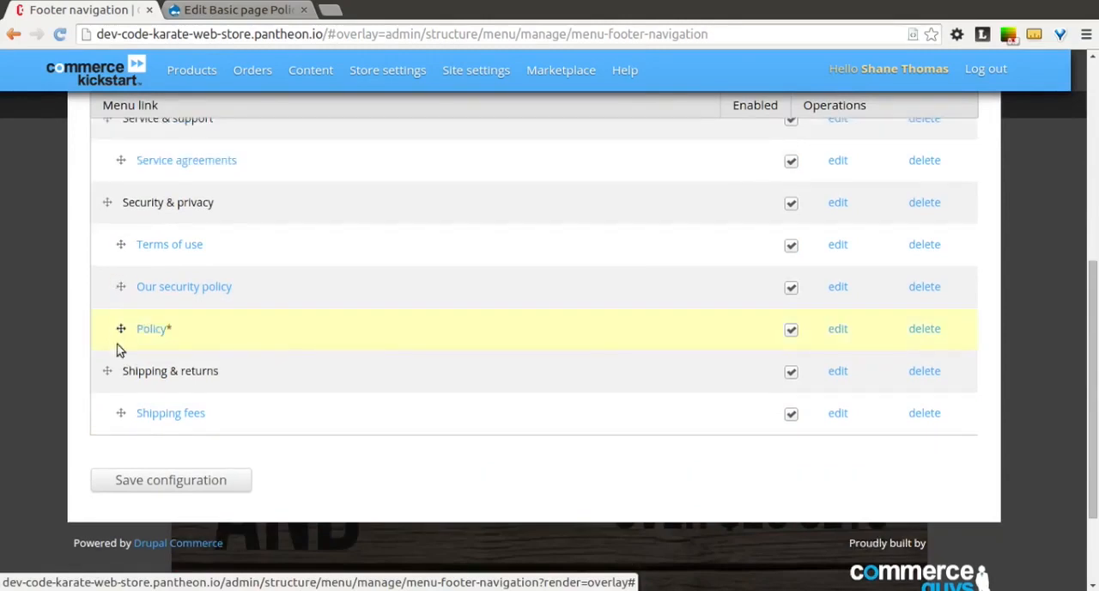
pyautogui.moveTo(108, 338); pyautogui.dragTo(138, 359)
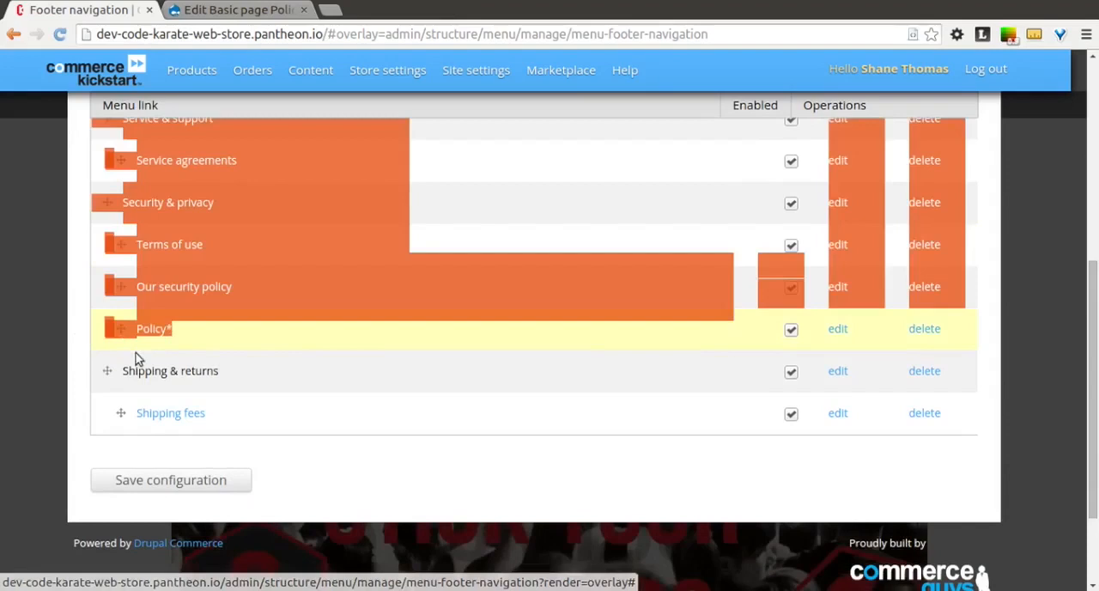
pyautogui.click(85, 342)
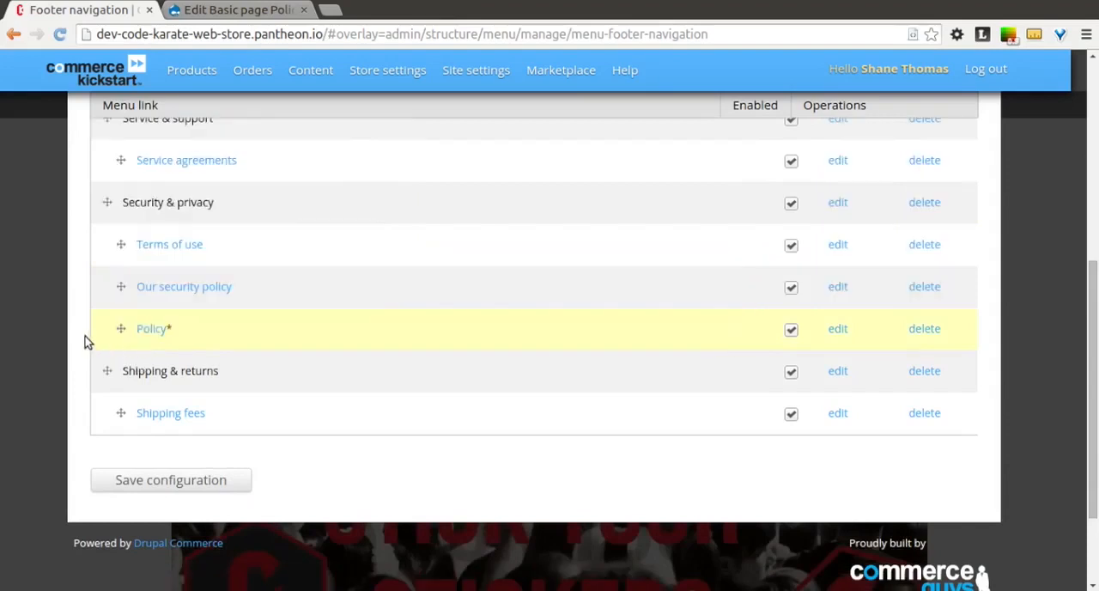
pyautogui.click(198, 483)
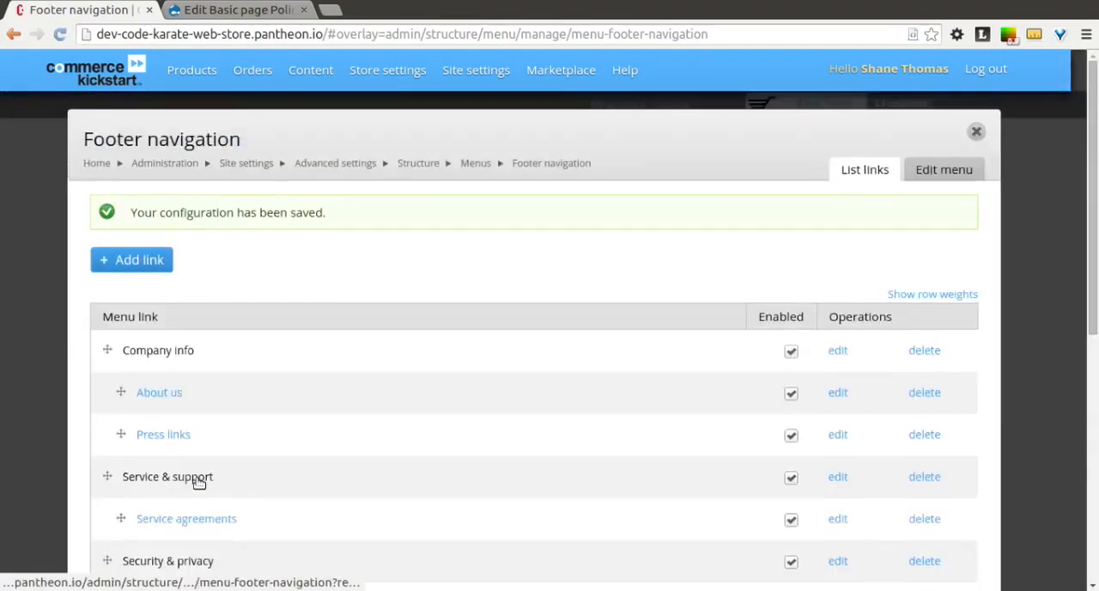
pyautogui.click(977, 132)
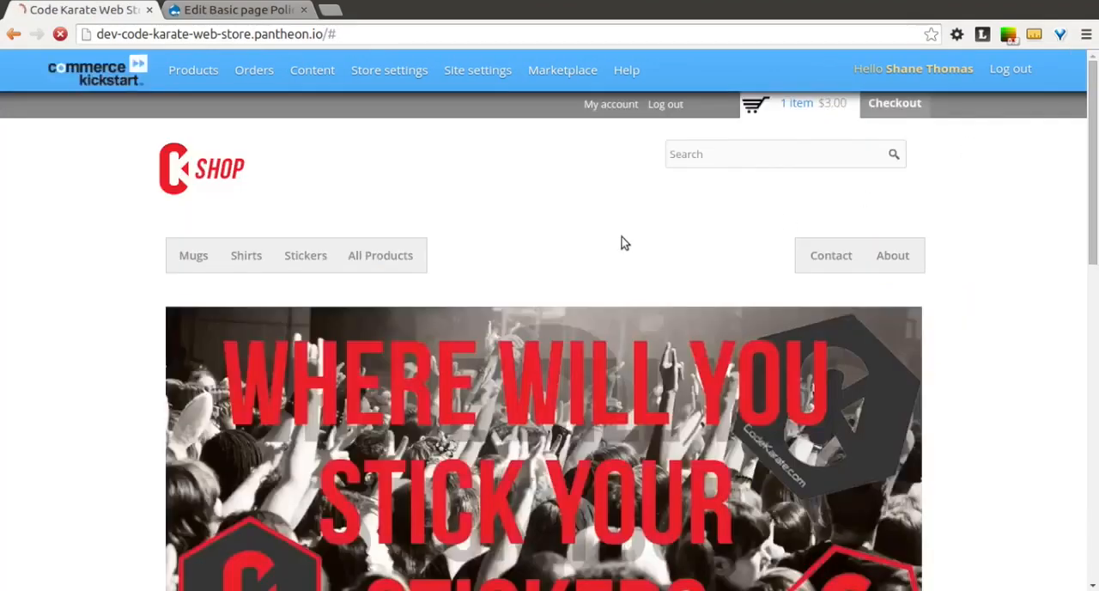
# - Follow the Policy link under Security & privacy in the storefront footer and check the page it leads to
pyautogui.scroll(-10, 624, 242)
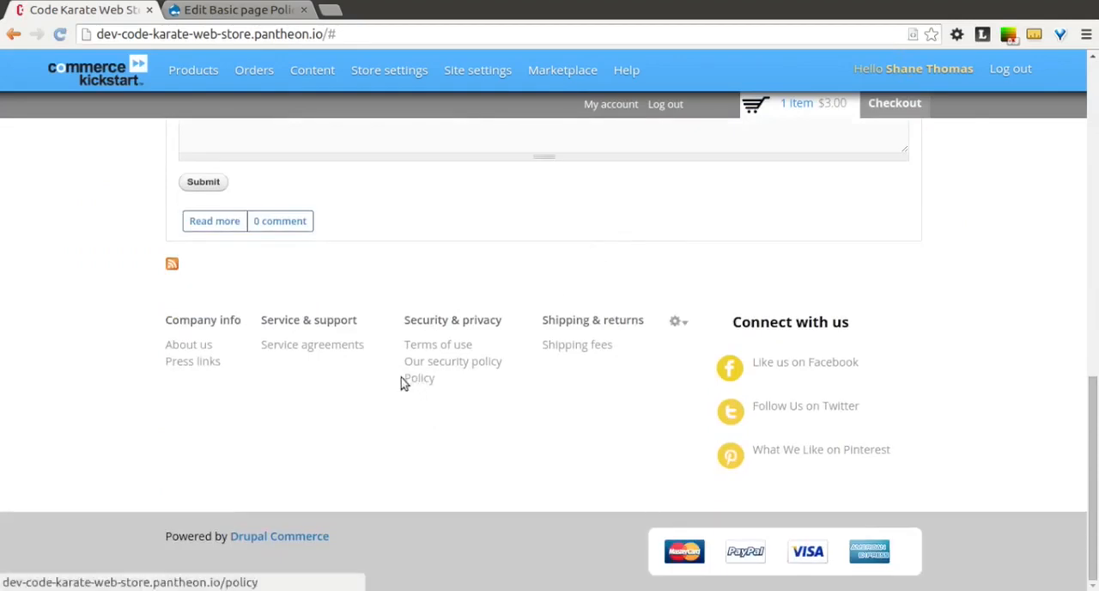
pyautogui.click(421, 379)
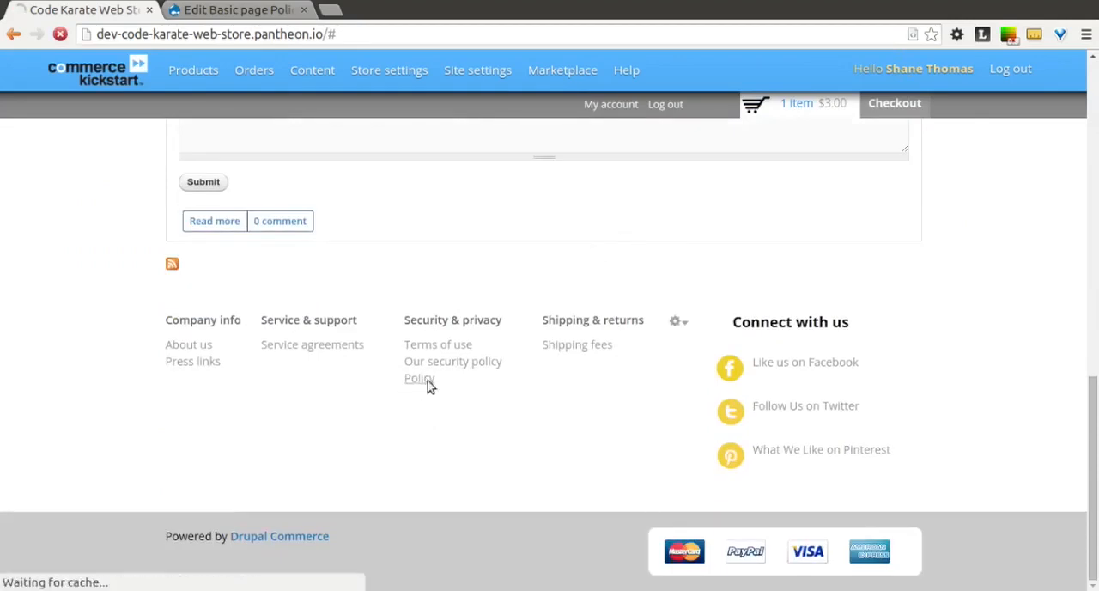
pyautogui.scroll(-3, 378, 436)
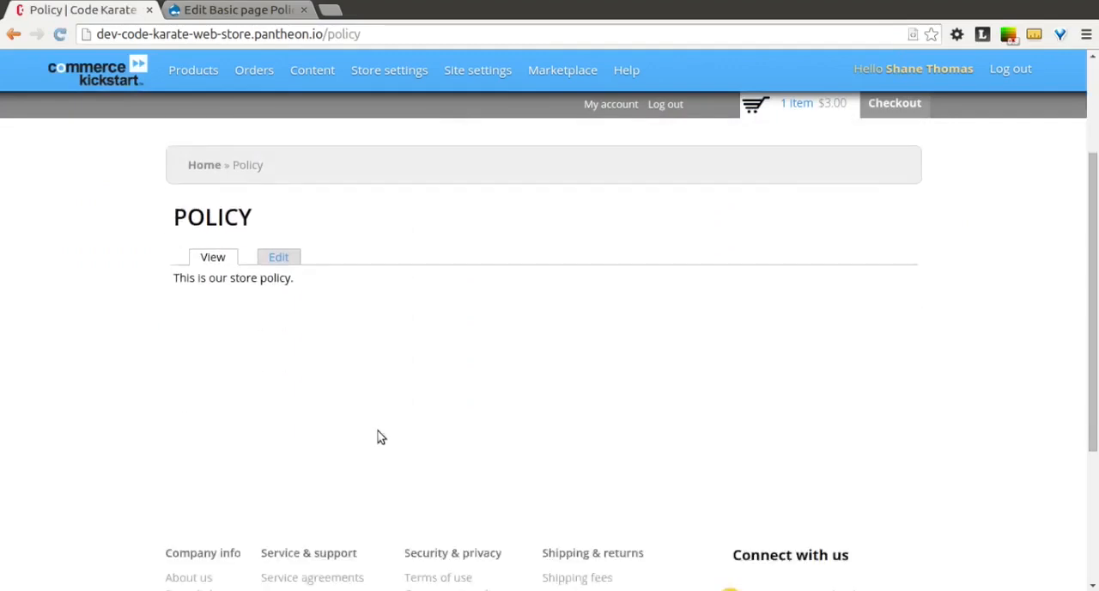
pyautogui.scroll(1, 378, 437)
pyautogui.scroll(3, 379, 433)
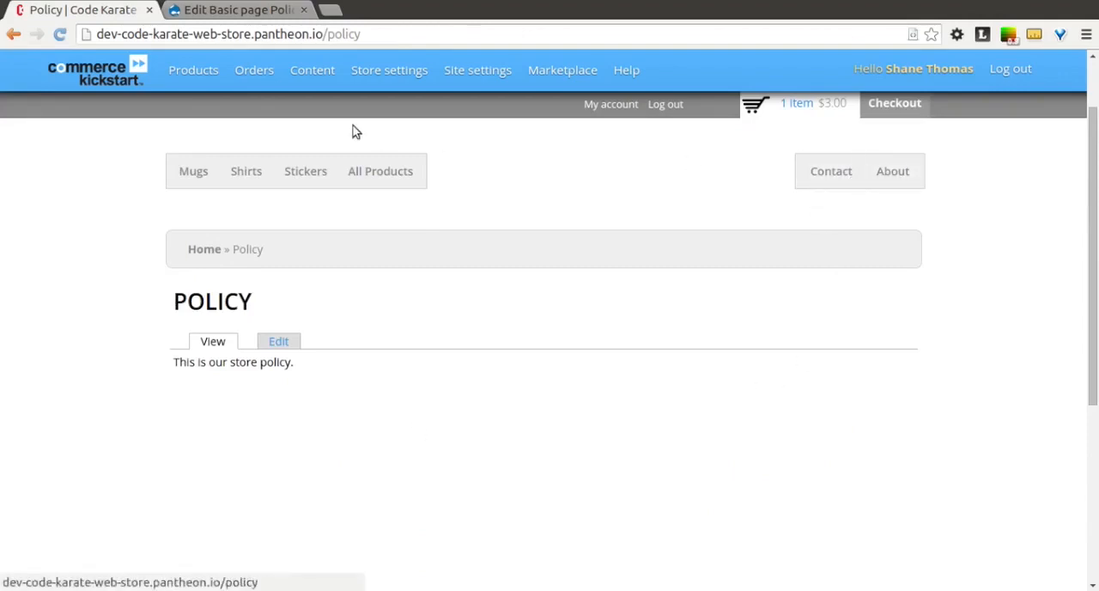
# - Create and save a basic page titled "Notes" with the body "Here are some special notes about the Code Karate store."
pyautogui.moveTo(310, 81)
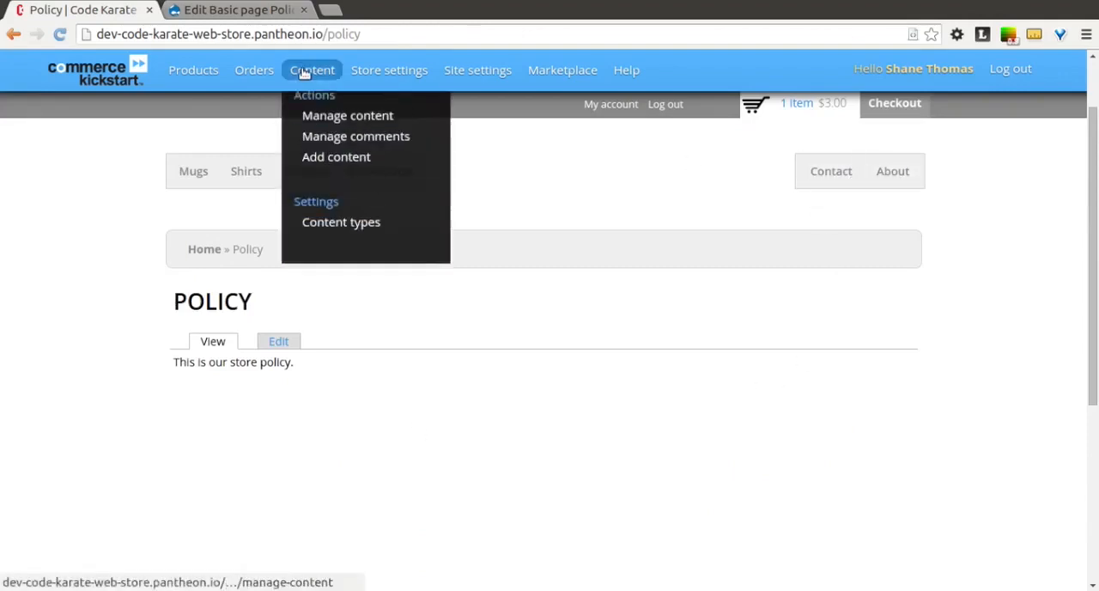
pyautogui.click(364, 175)
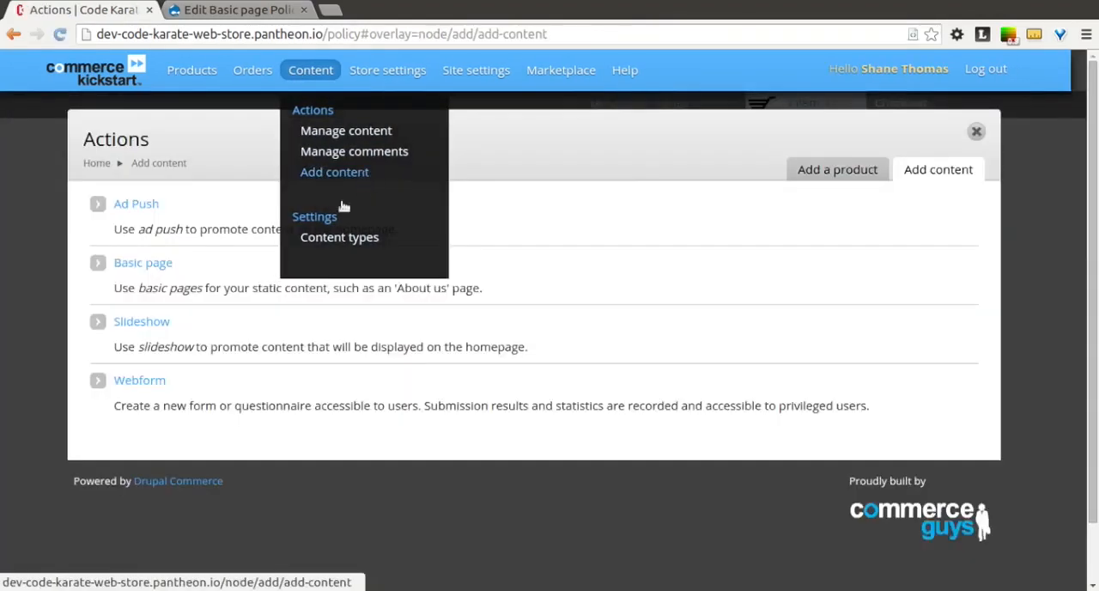
pyautogui.click(158, 269)
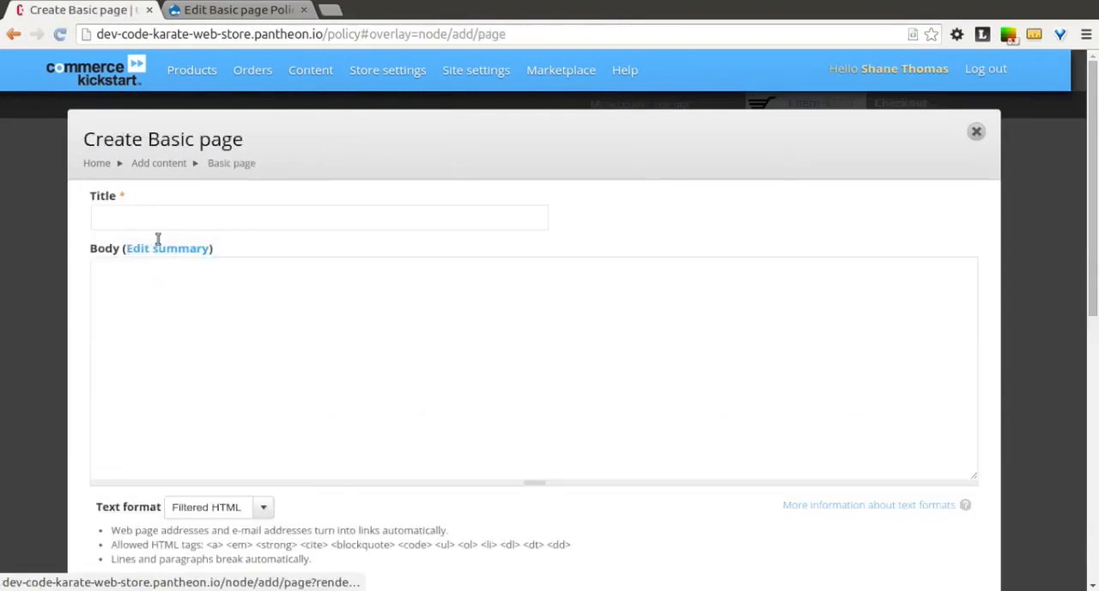
pyautogui.click(159, 218)
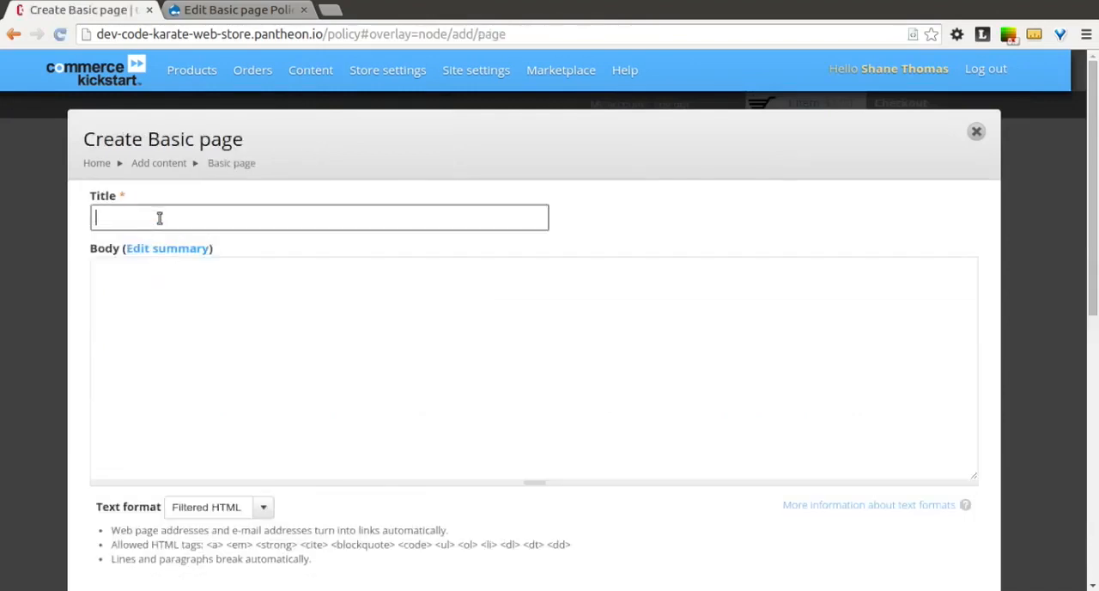
pyautogui.click(161, 368)
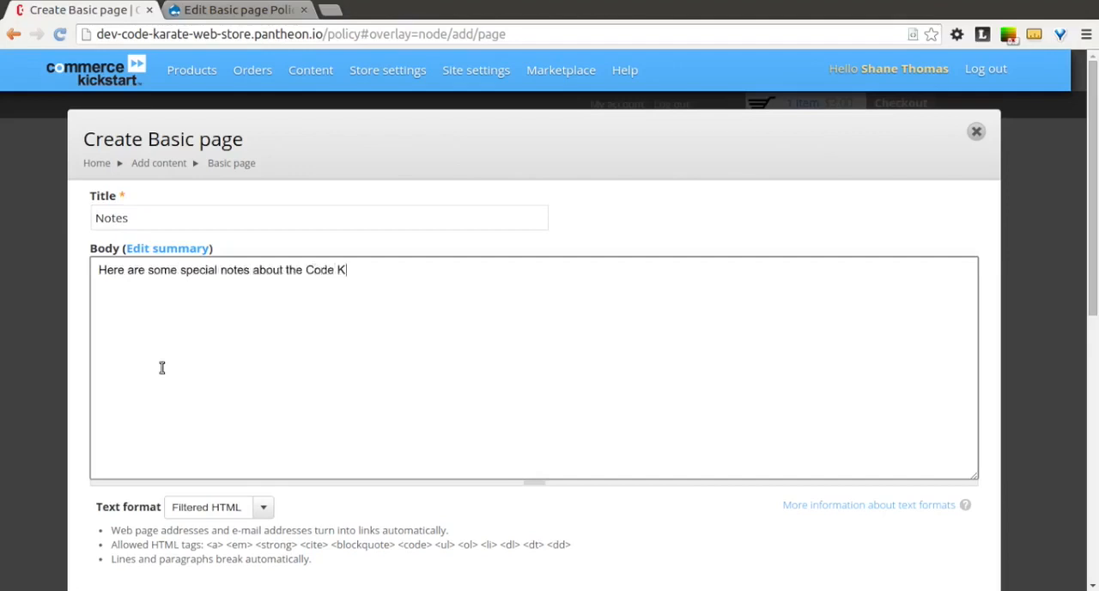
pyautogui.write('Here are some special notes about the Code Karate store.')
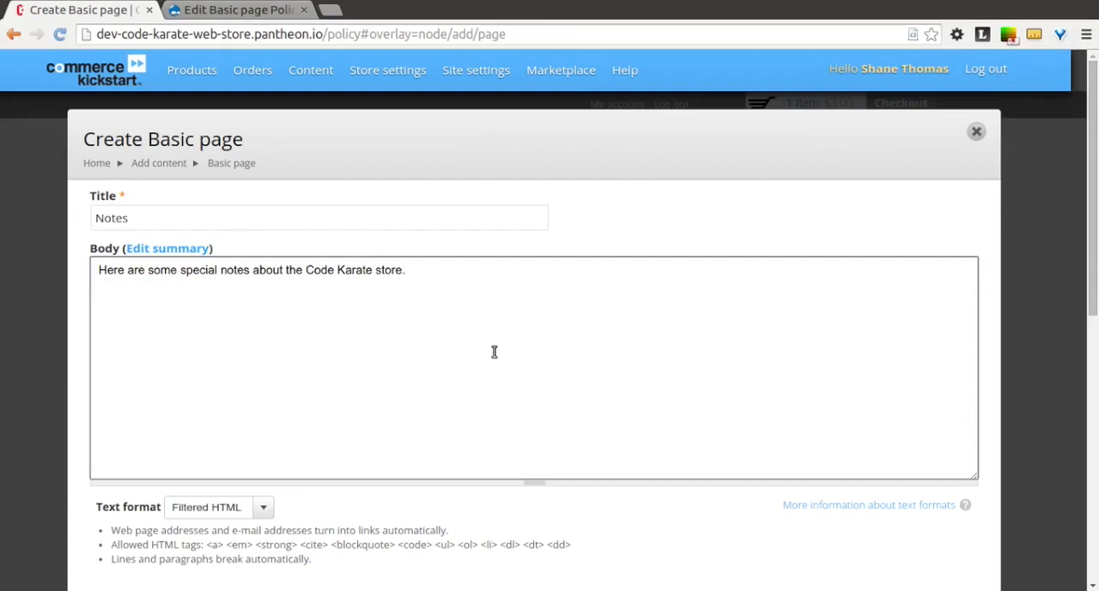
pyautogui.scroll(-5, 494, 352)
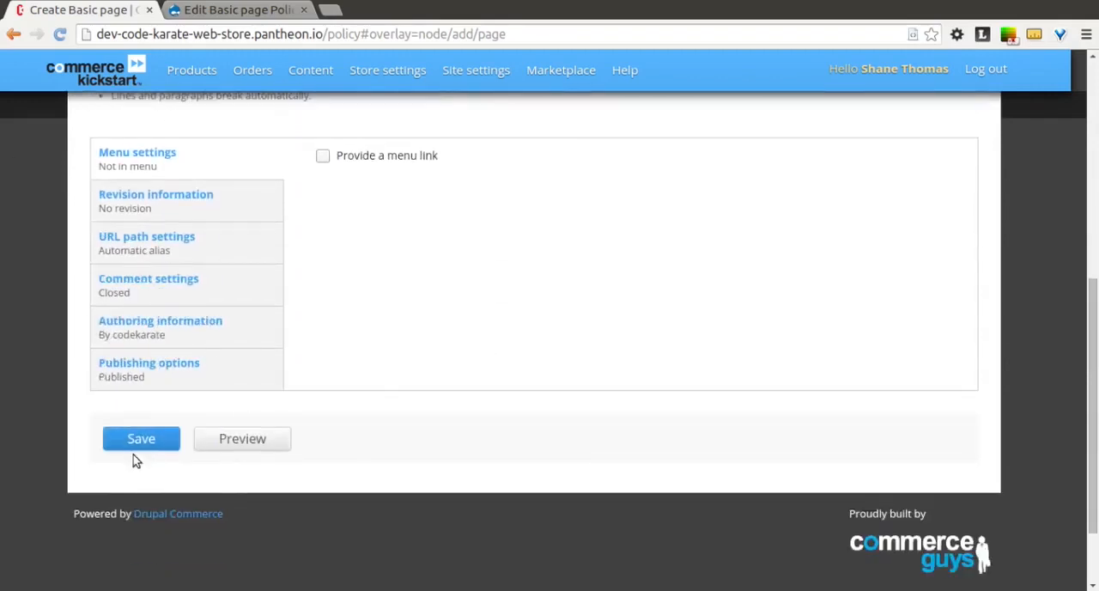
pyautogui.click(137, 438)
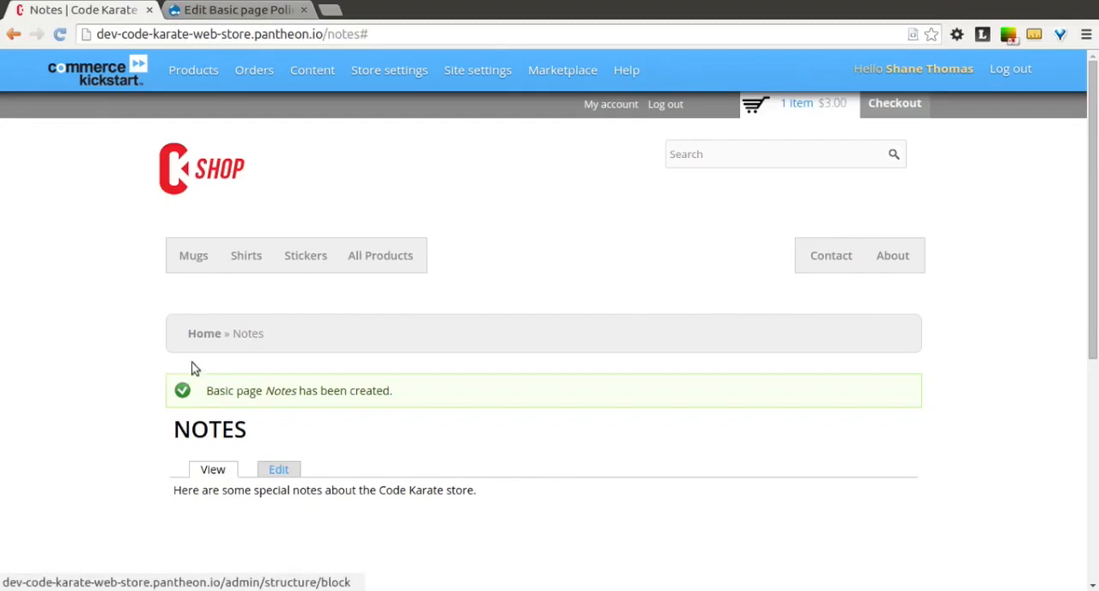
# - Check the URL path of the new Notes page by reloading it from its address
pyautogui.click(363, 33)
pyautogui.click(427, 33)
pyautogui.press('BackSpace')
pyautogui.press('Return')
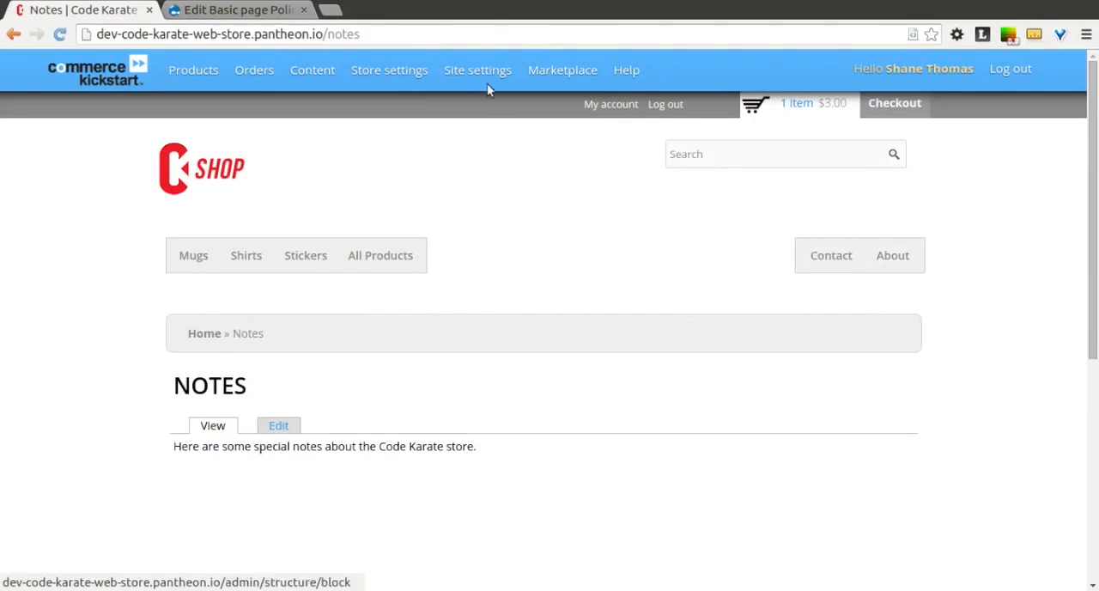
# - Open the form for adding a new link to the Secondary navigation menu
pyautogui.moveTo(473, 75)
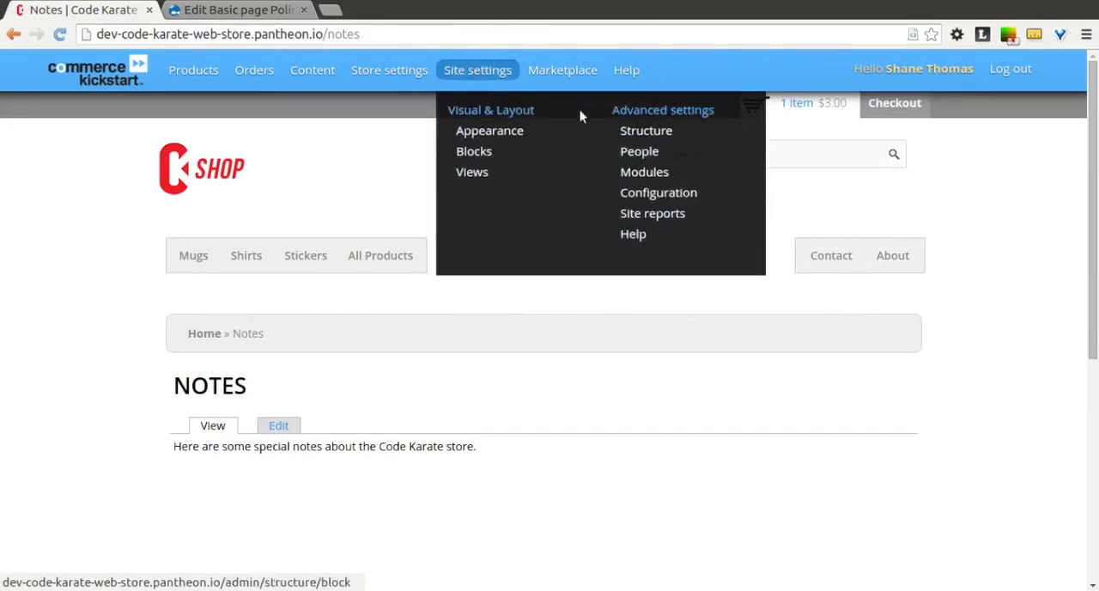
pyautogui.click(667, 134)
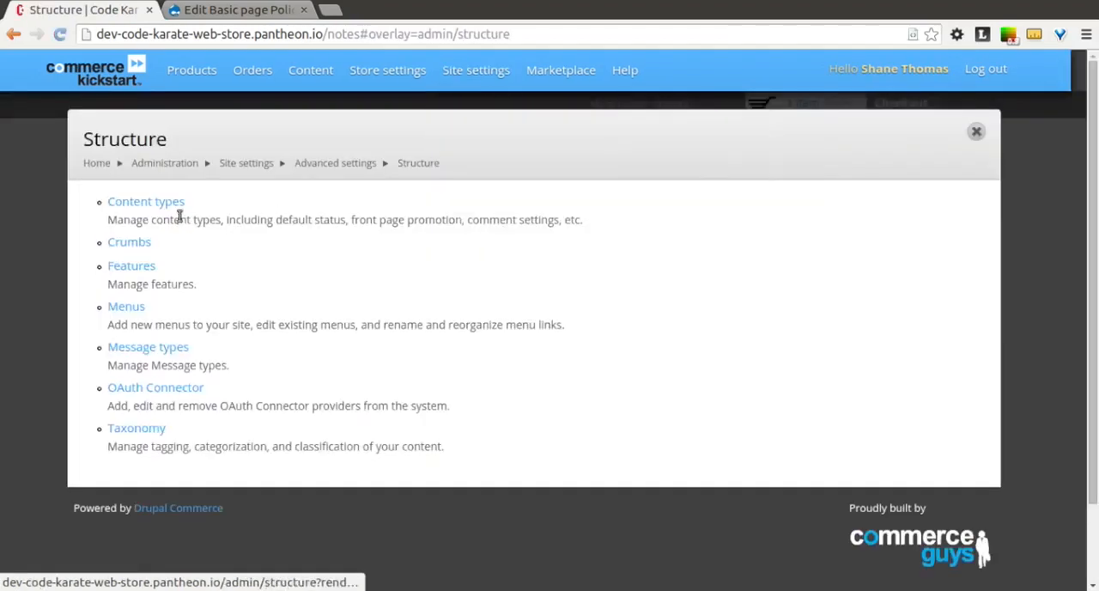
pyautogui.click(136, 316)
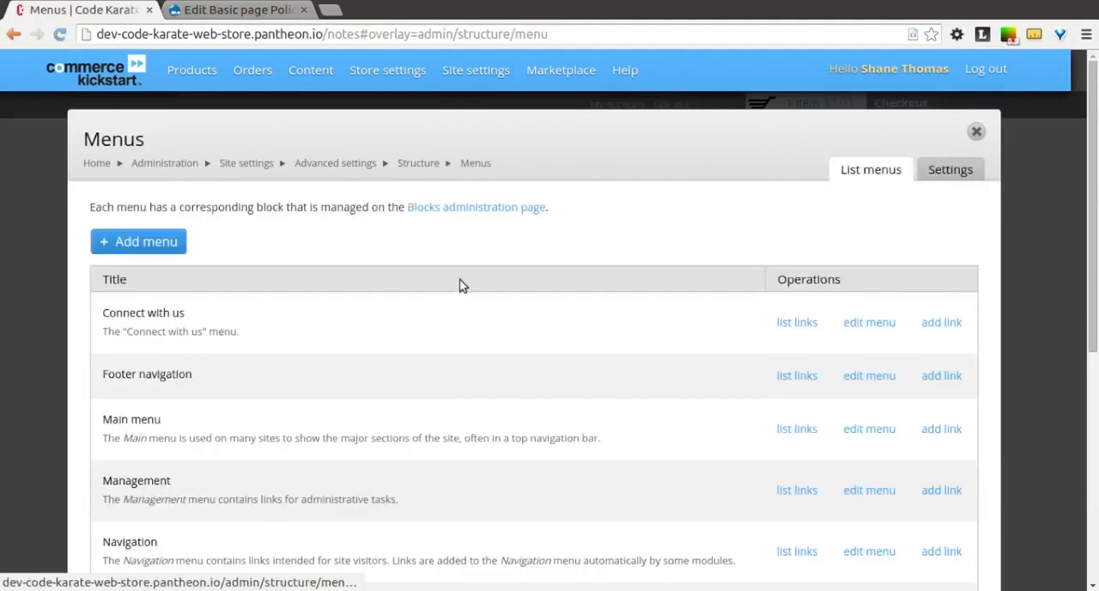
pyautogui.scroll(-4, 460, 285)
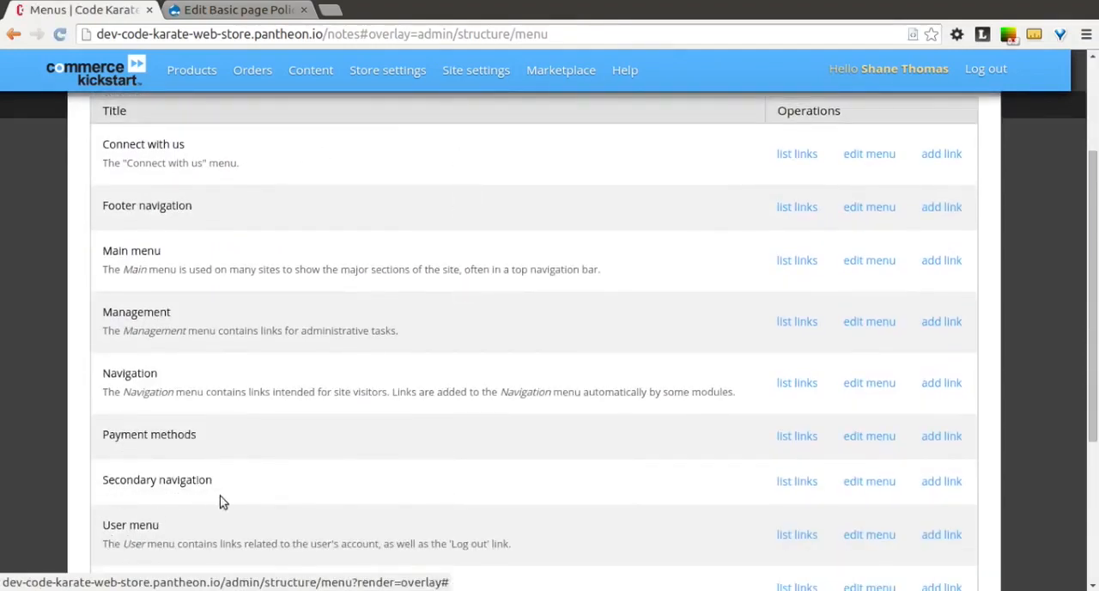
pyautogui.click(788, 483)
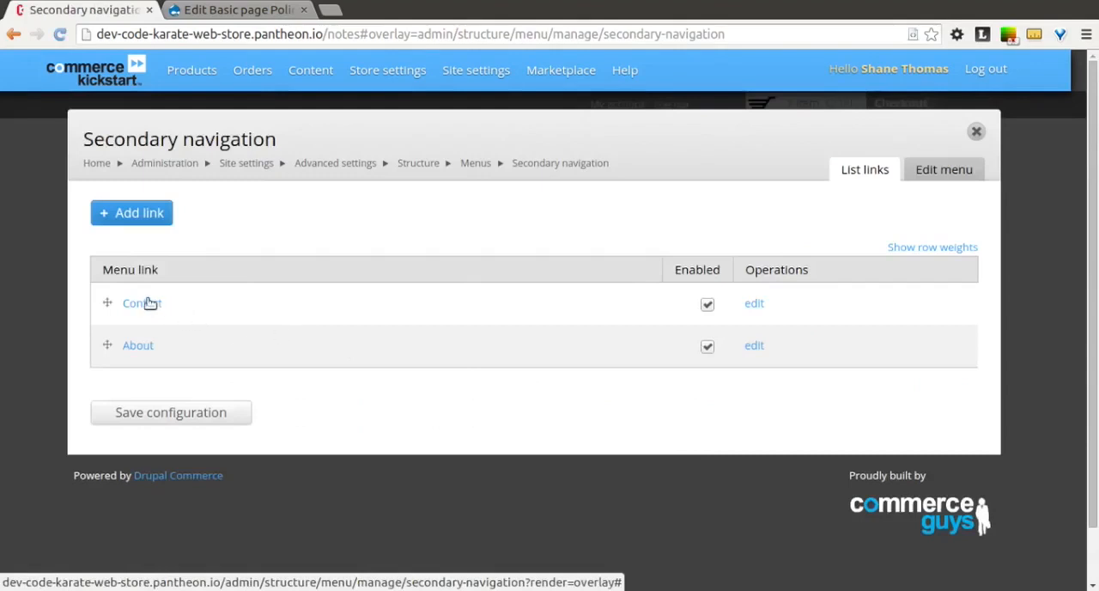
pyautogui.click(142, 221)
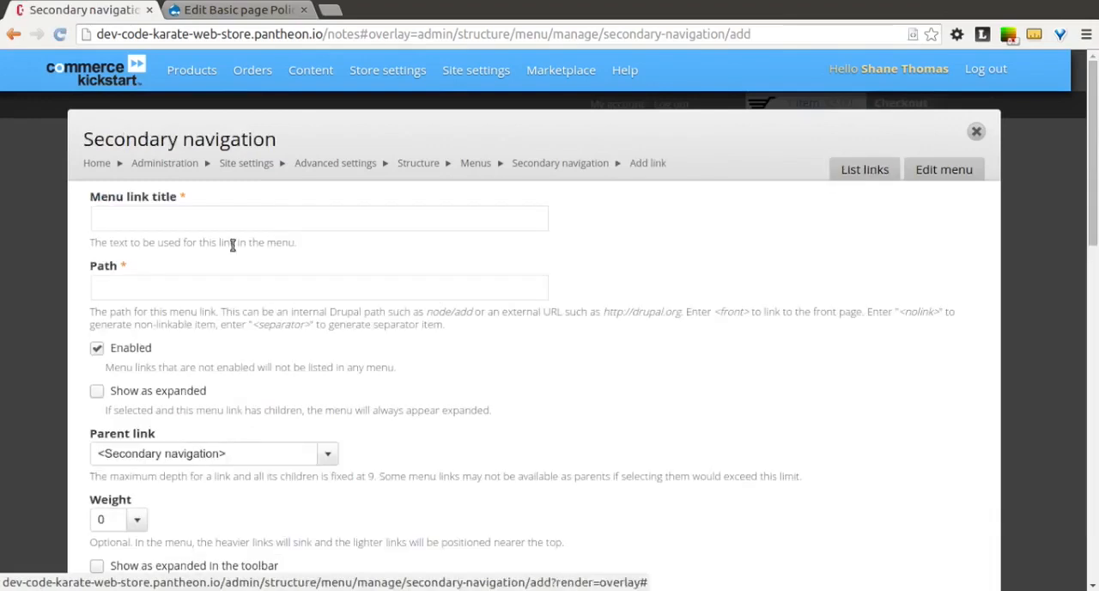
# - Give the new secondary navigation link the title "Notes" and the path "notes", and save it
pyautogui.click(184, 222)
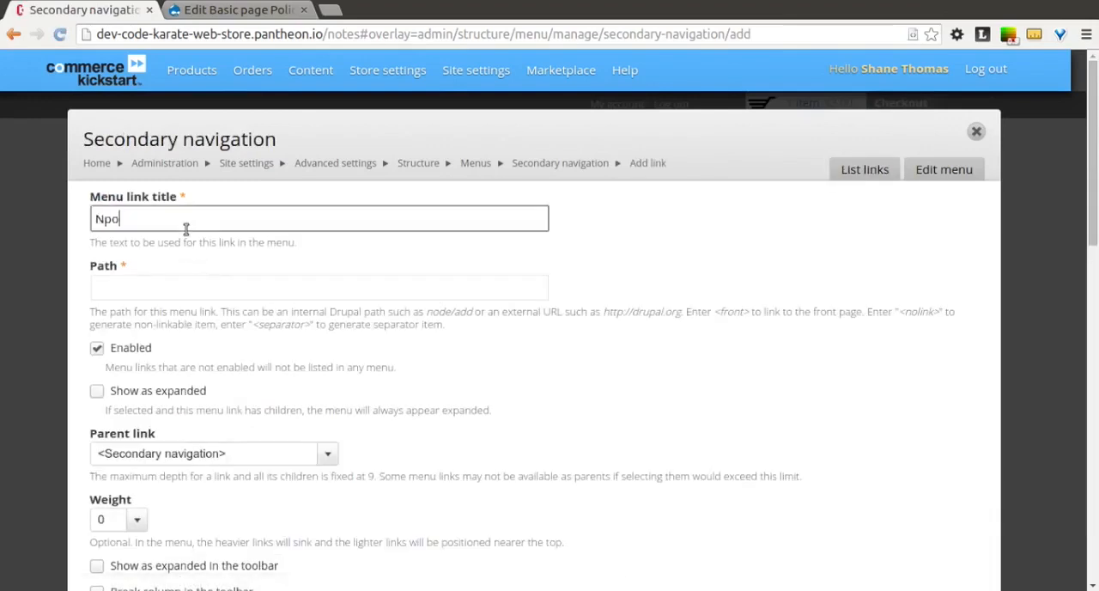
pyautogui.press('BackSpace')
pyautogui.press('BackSpace')
pyautogui.press('BackSpace')
pyautogui.press('BackSpace')
pyautogui.write('otes')
pyautogui.press('Tab')
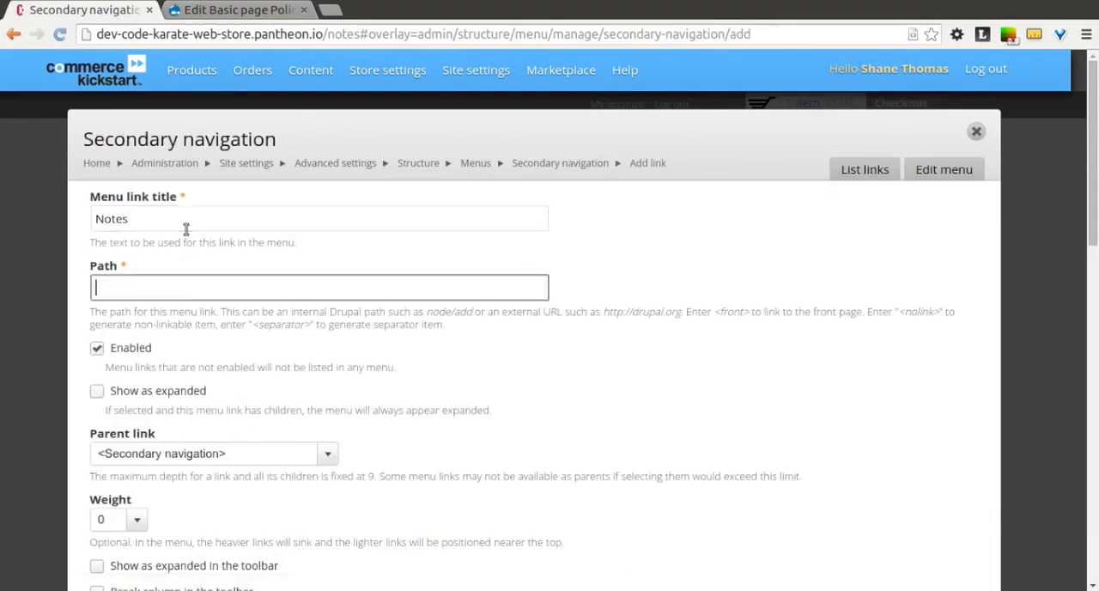
pyautogui.click(640, 390)
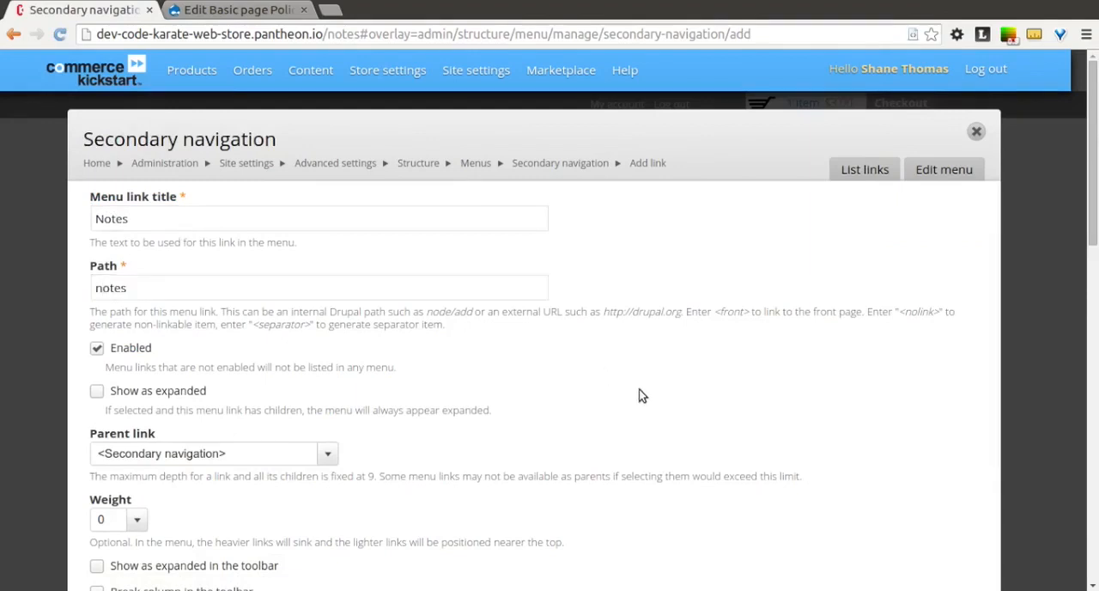
pyautogui.scroll(-6, 639, 419)
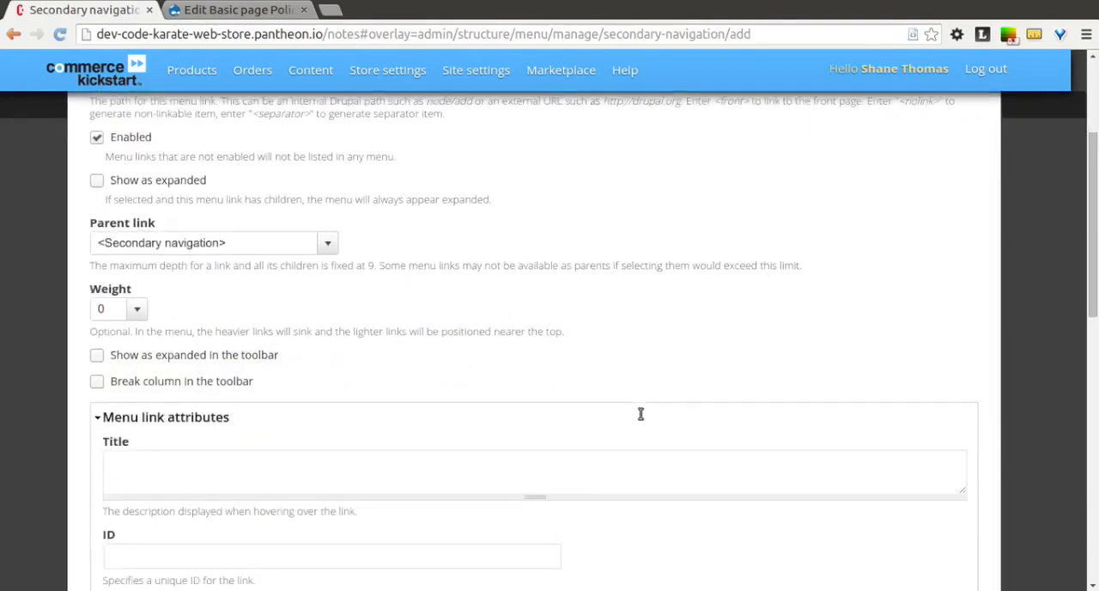
pyautogui.scroll(-4, 640, 419)
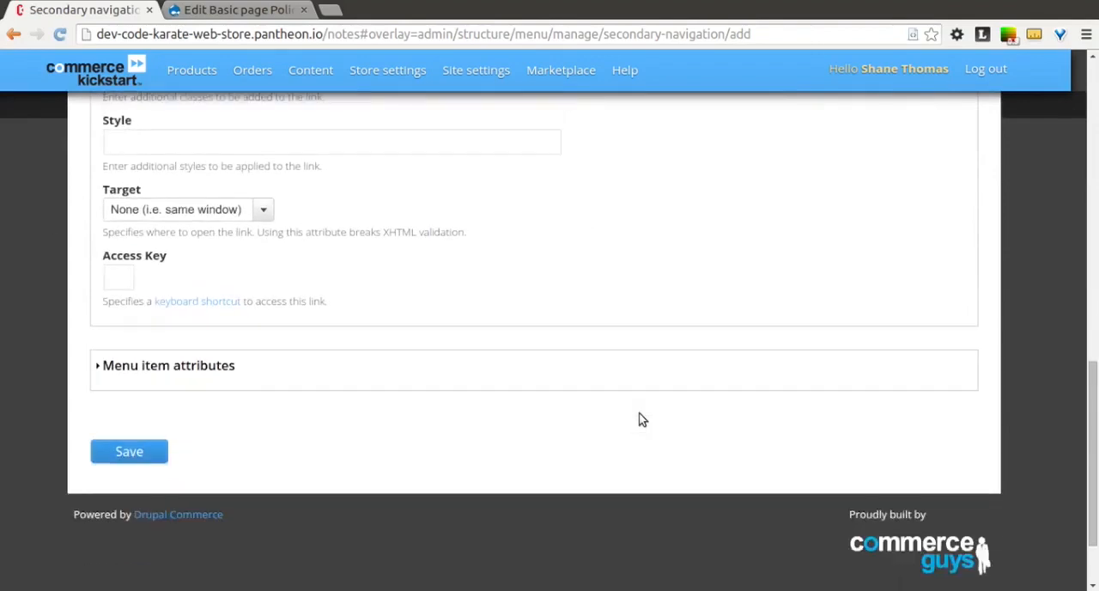
pyautogui.click(137, 451)
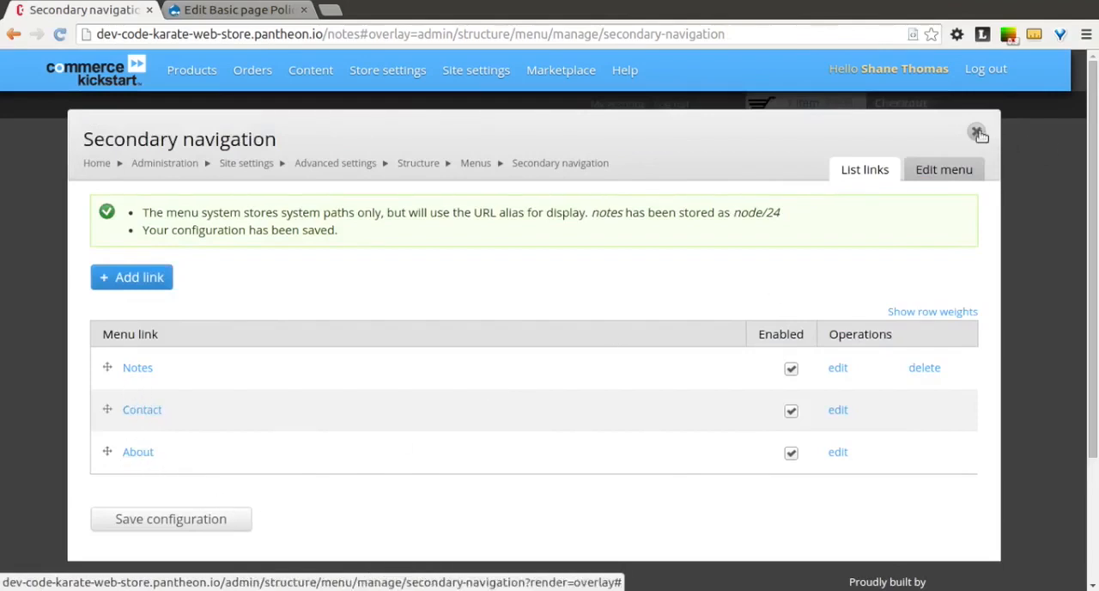
# - Move the Notes link between Contact and About, save the menu configuration and return to the Notes page on the storefront
pyautogui.moveTo(107, 367); pyautogui.dragTo(113, 409)
pyautogui.click(176, 562)
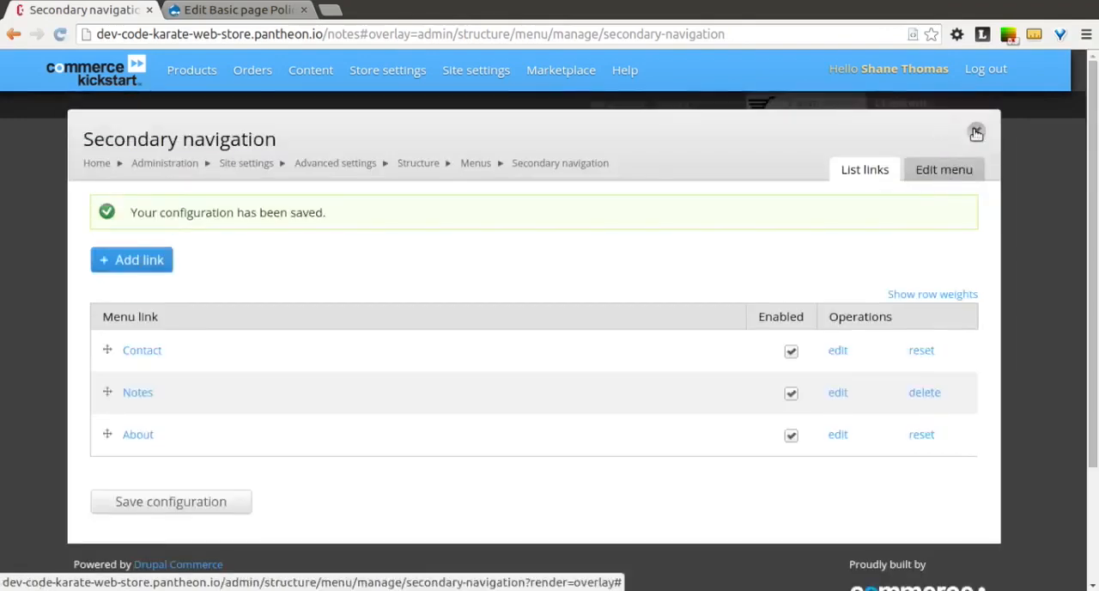
pyautogui.click(976, 132)
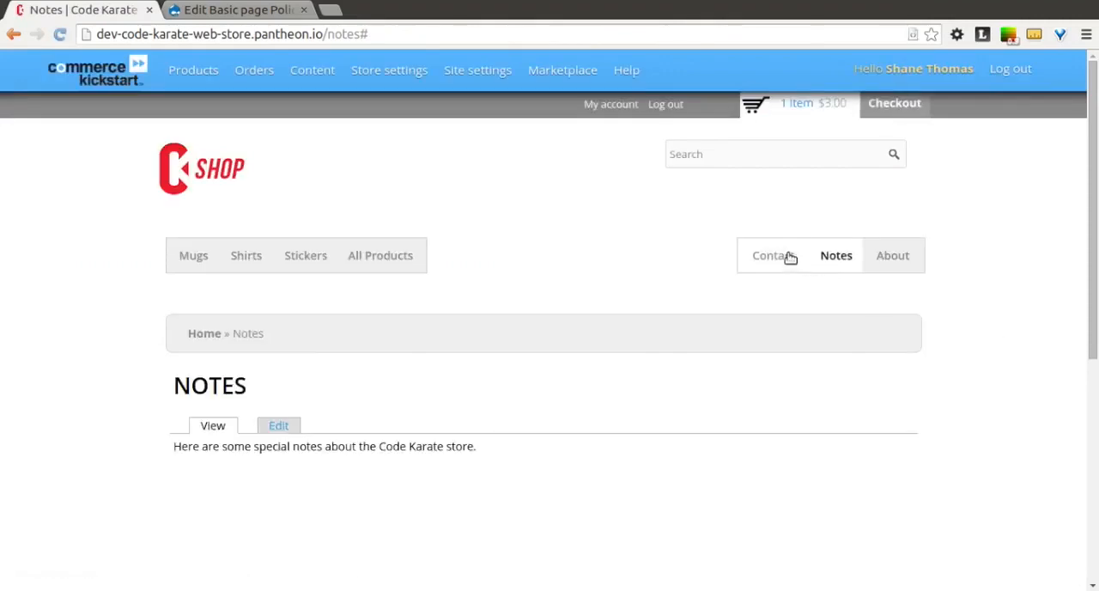
pyautogui.click(788, 256)
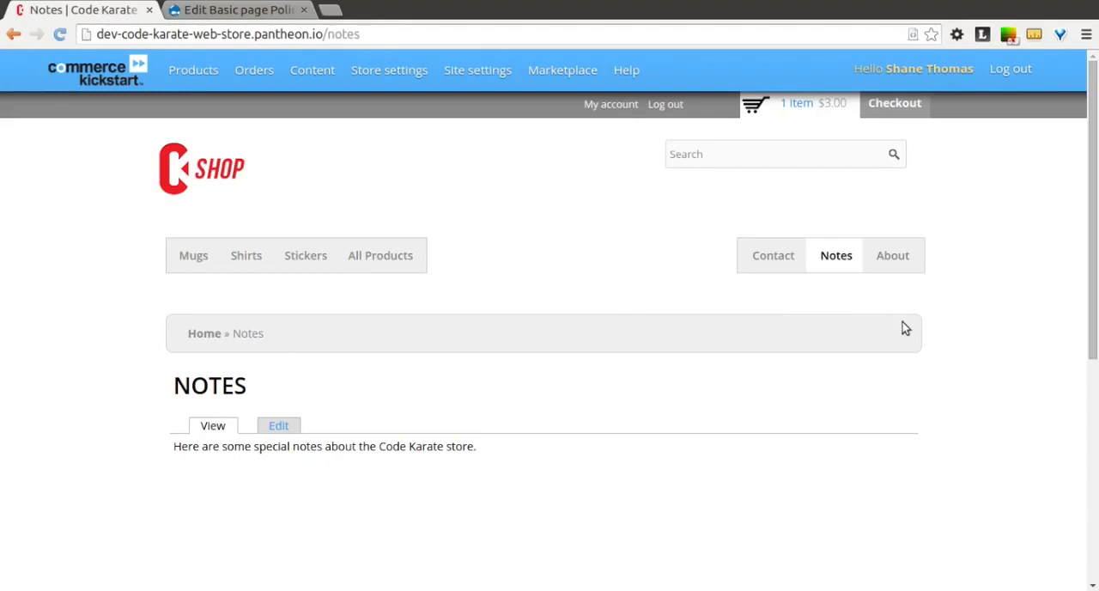
# - Look through the Visual & Layout options in the site settings
pyautogui.moveTo(498, 78)
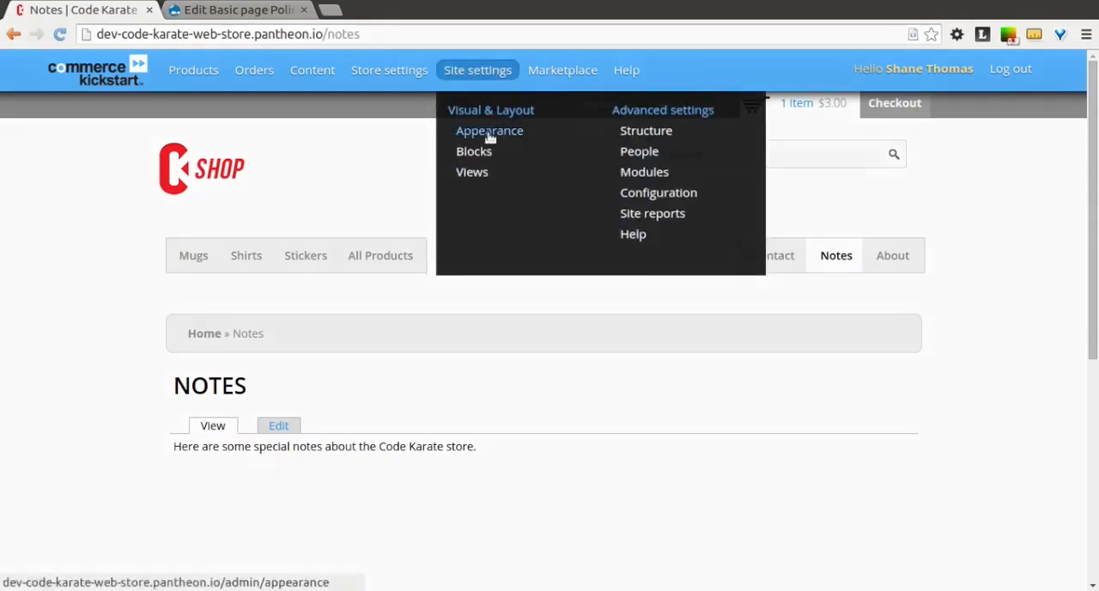